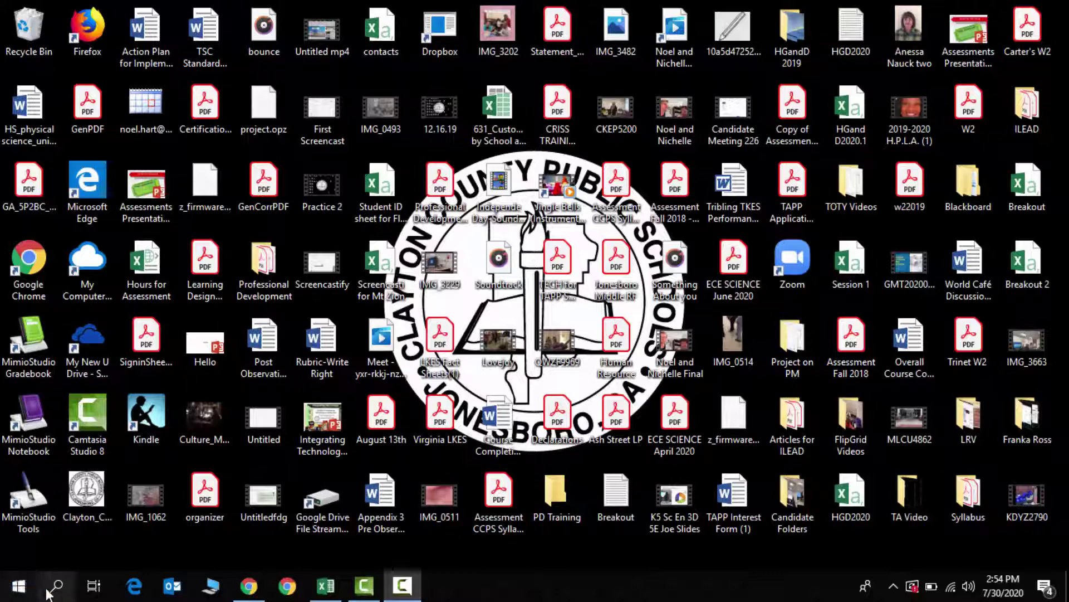
Step: Open Excel in a maximized window and create a new blank workbook
left_click(21, 589)
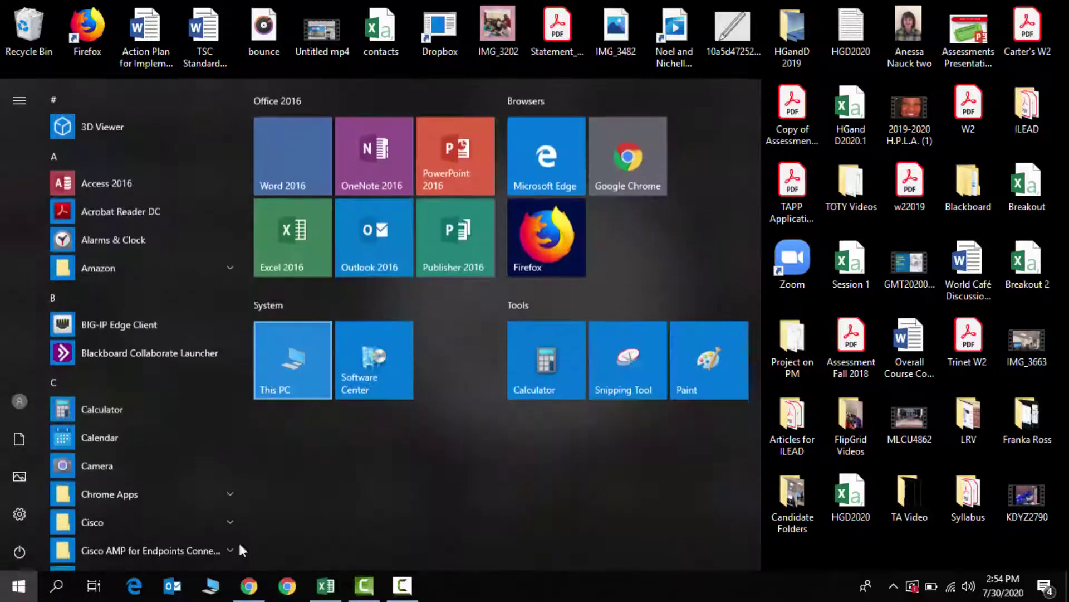
left_click(58, 587)
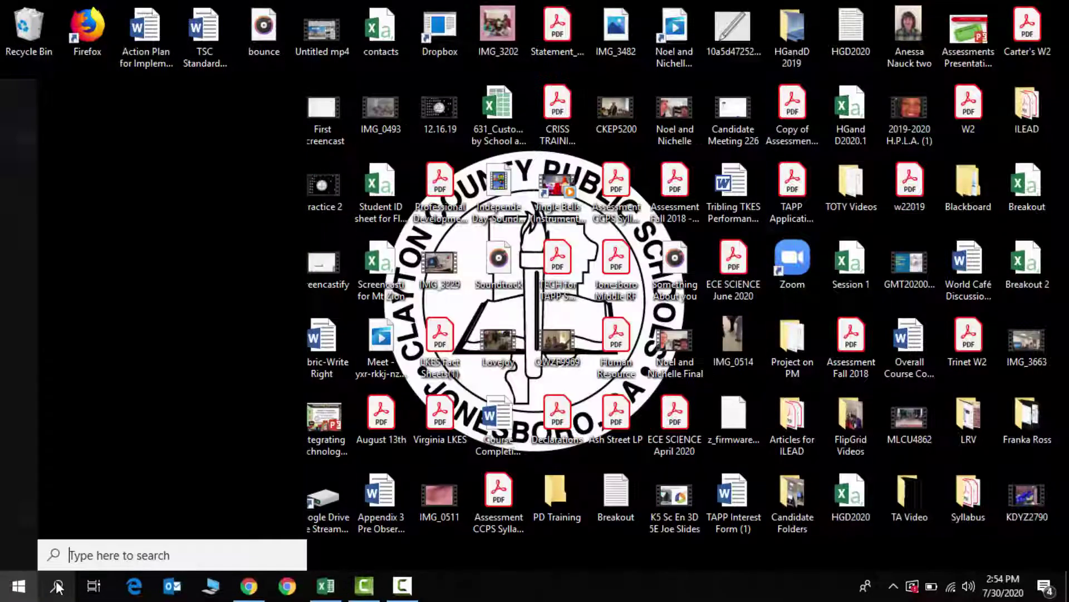
left_click(162, 166)
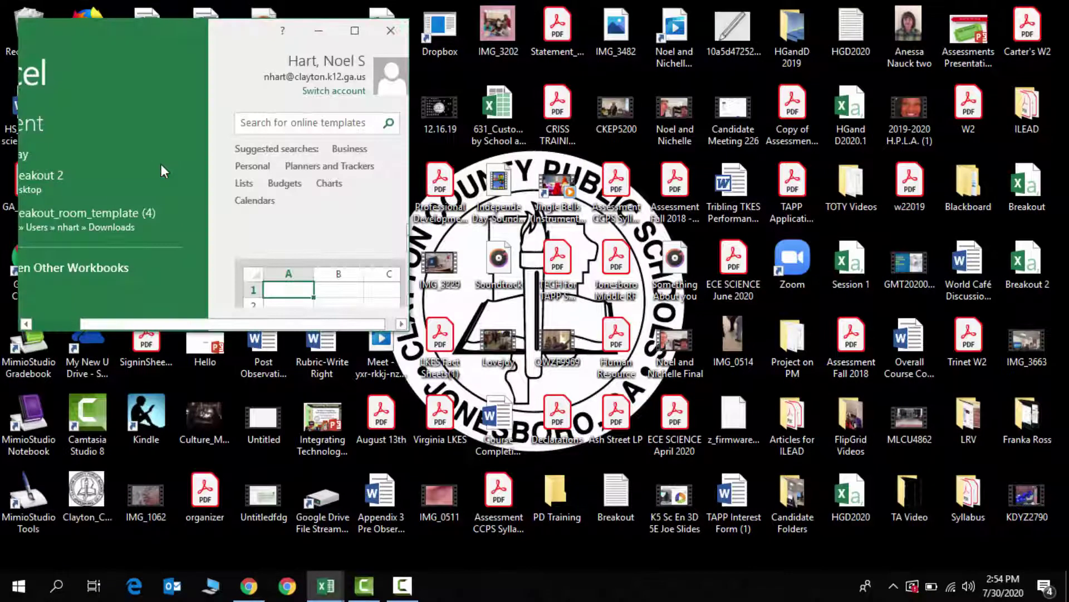
left_click(354, 30)
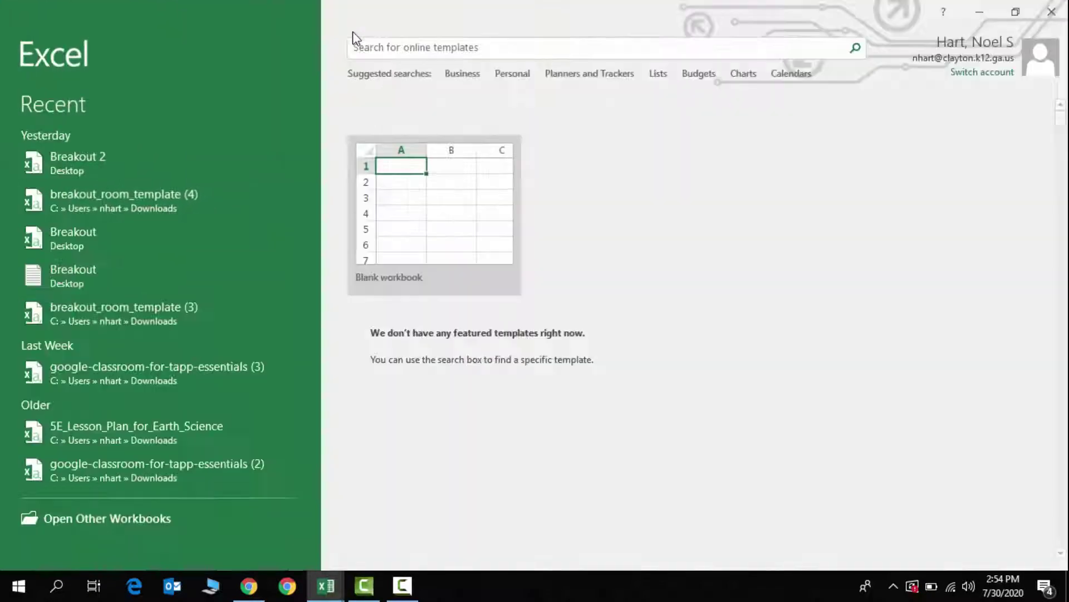
left_click(434, 232)
left_click(434, 232)
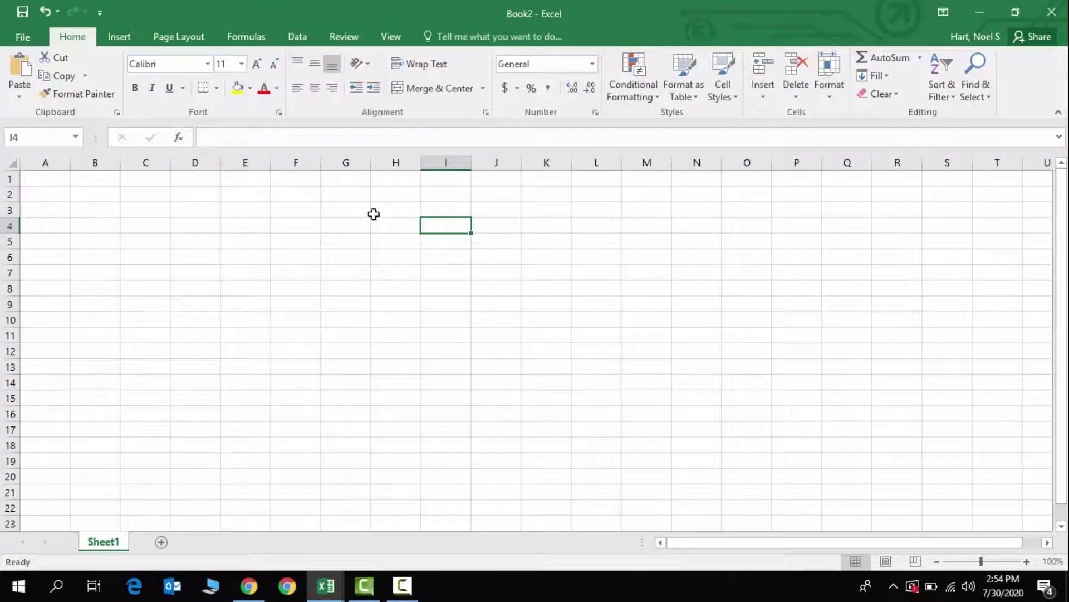
Step: Save the new workbook to the Desktop as an Excel Workbook named Class Emails
left_click(26, 37)
left_click(42, 197)
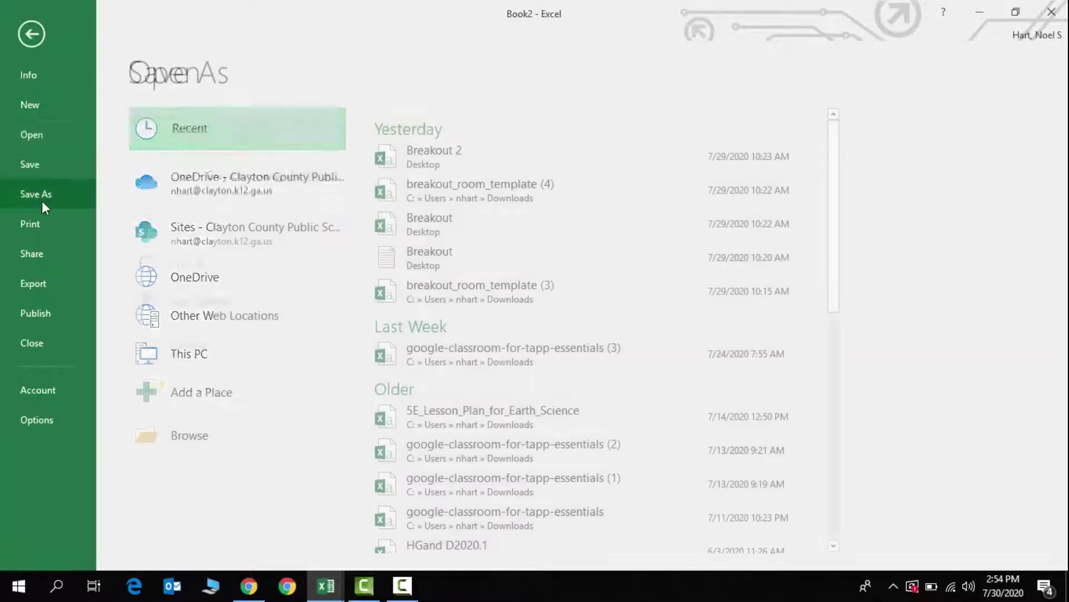
left_click(37, 166)
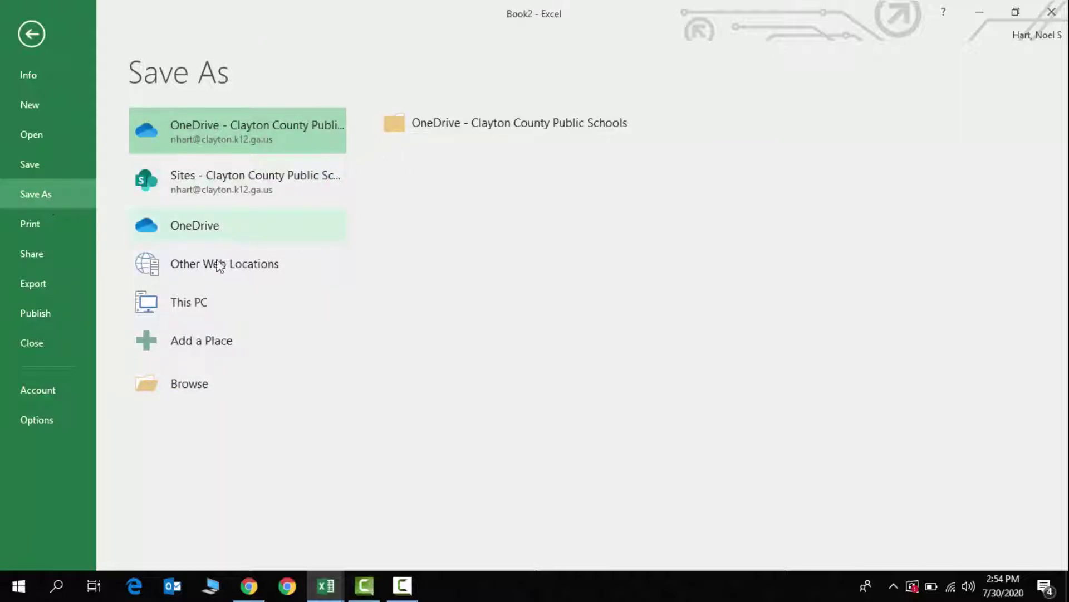
left_click(217, 338)
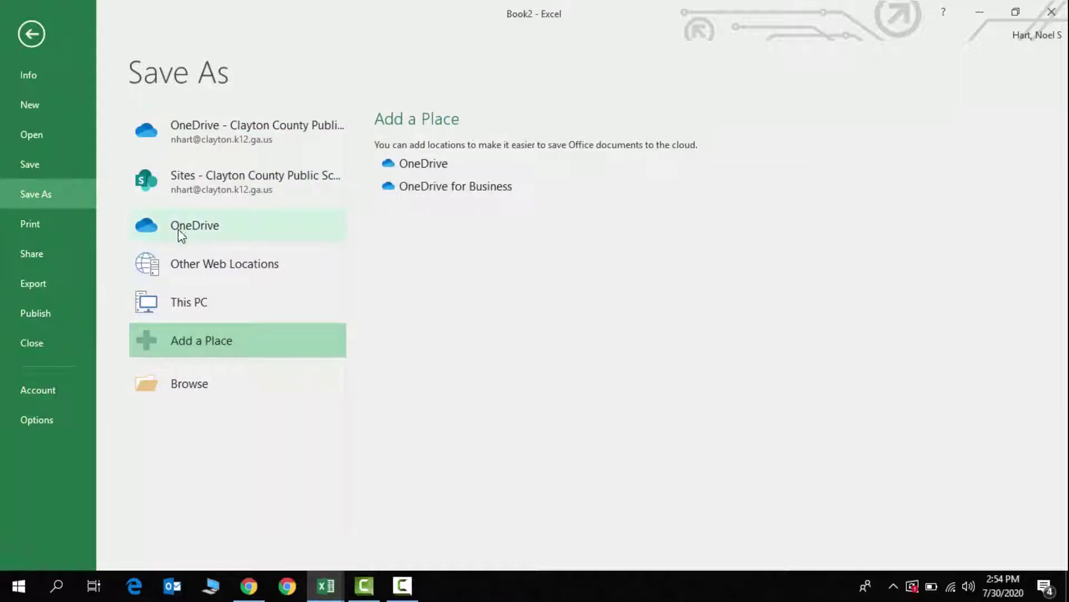
double_click(186, 141)
left_click(66, 130)
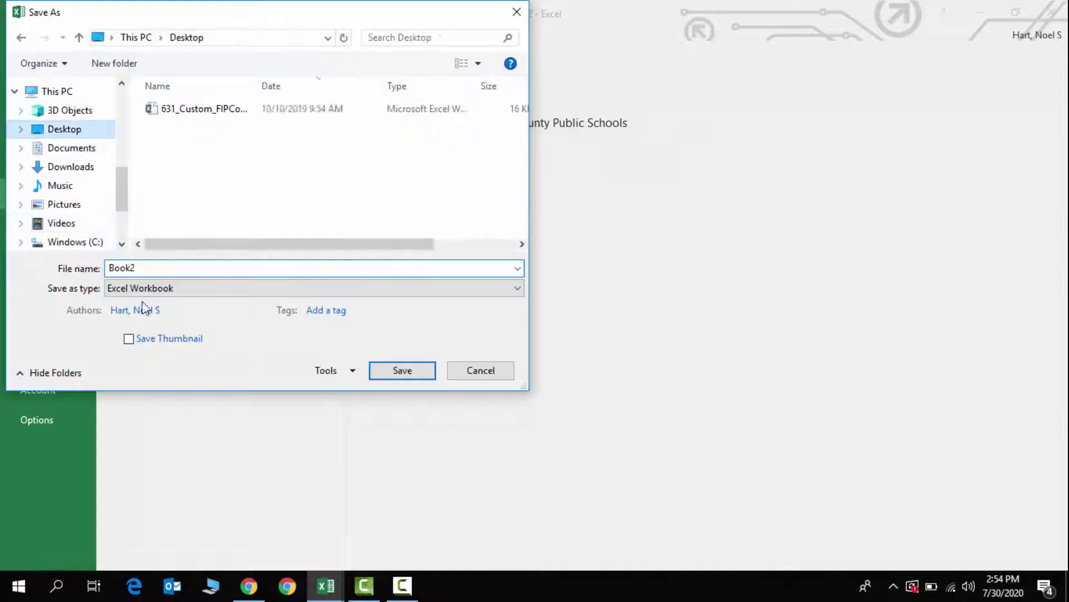
left_click(157, 268)
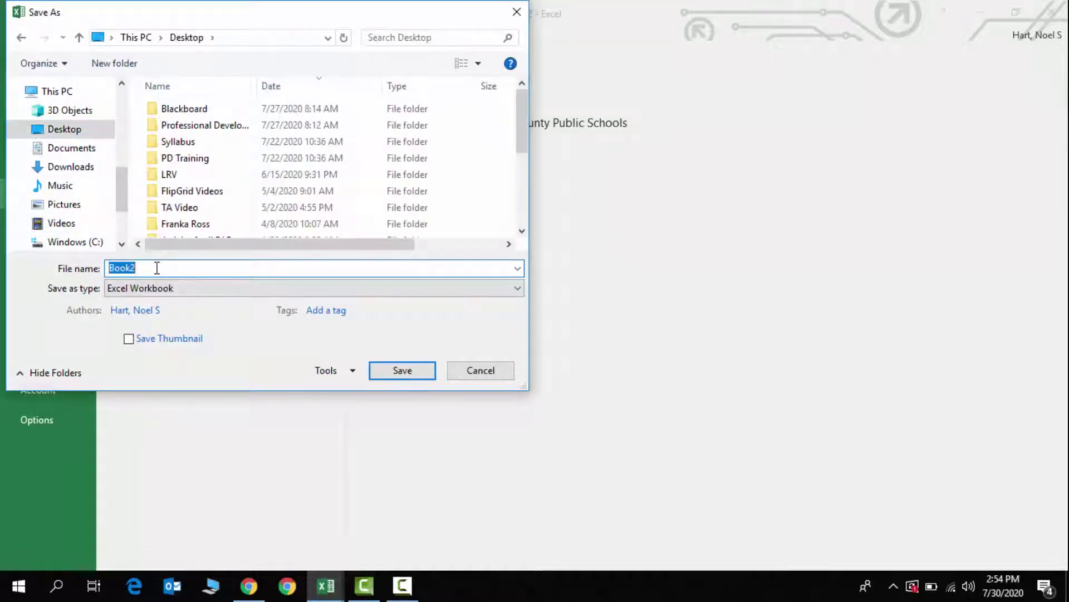
type("Class Emails")
key("Return")
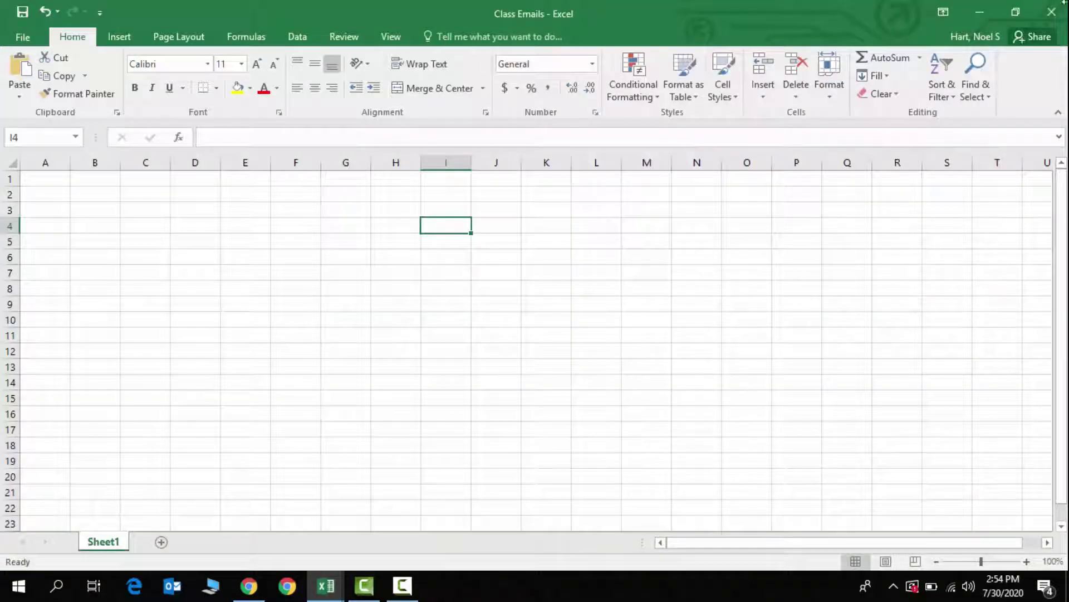
Step: Switch to Chrome, launch Google Classroom from the portal and open the people list of the Candidates 2020-21 class
left_click(987, 16)
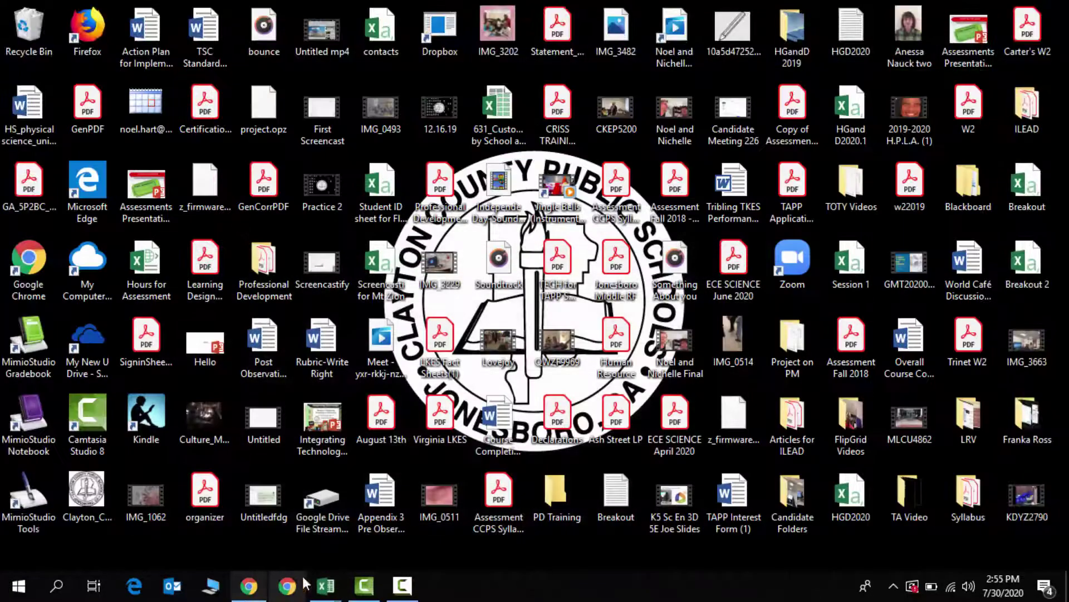
left_click(248, 586)
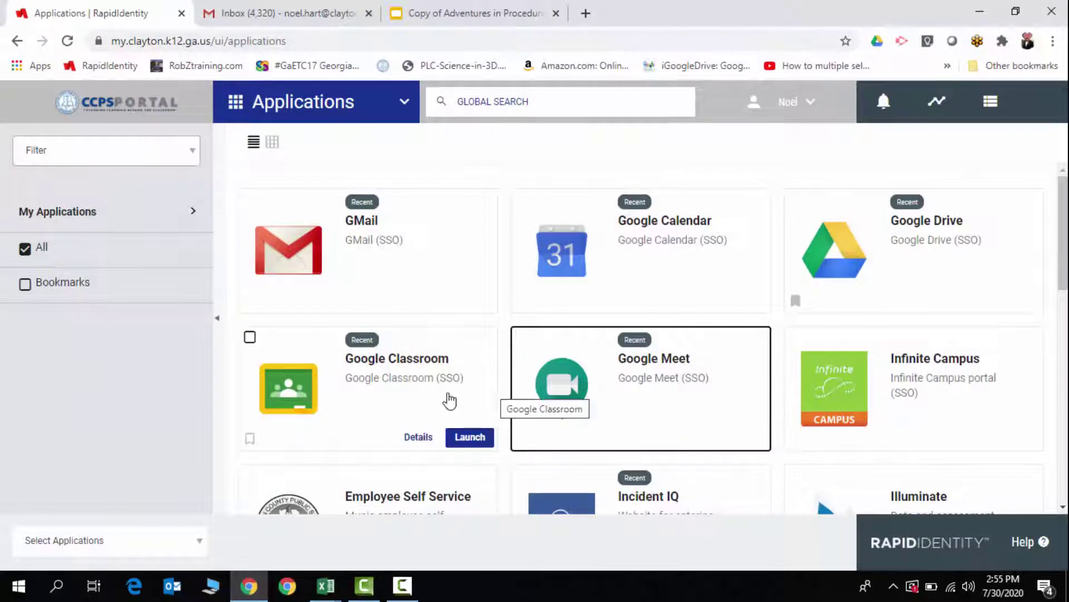
left_click(409, 393)
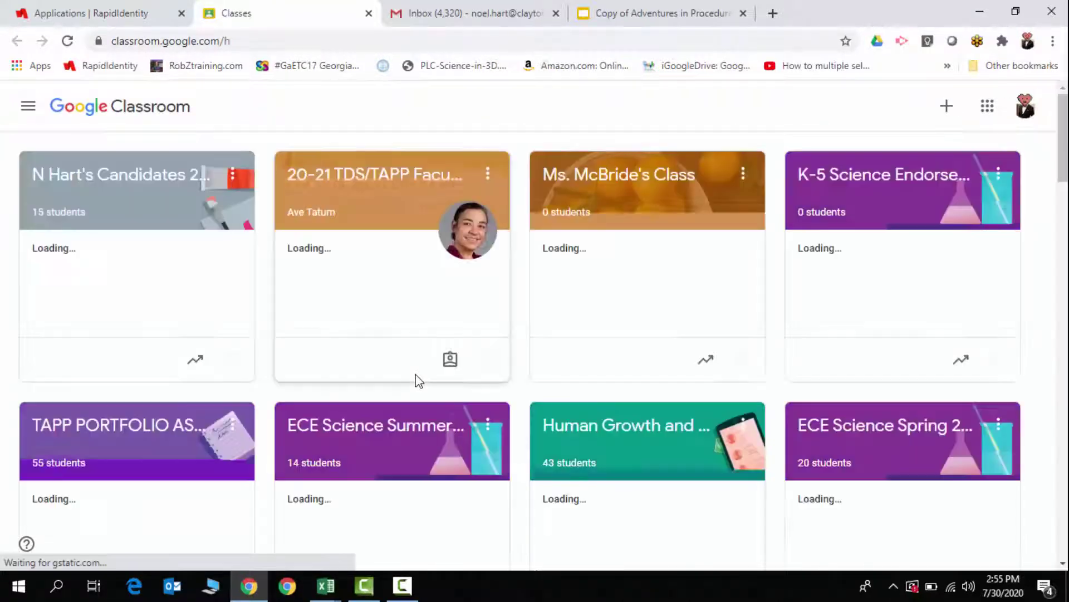
left_click(161, 180)
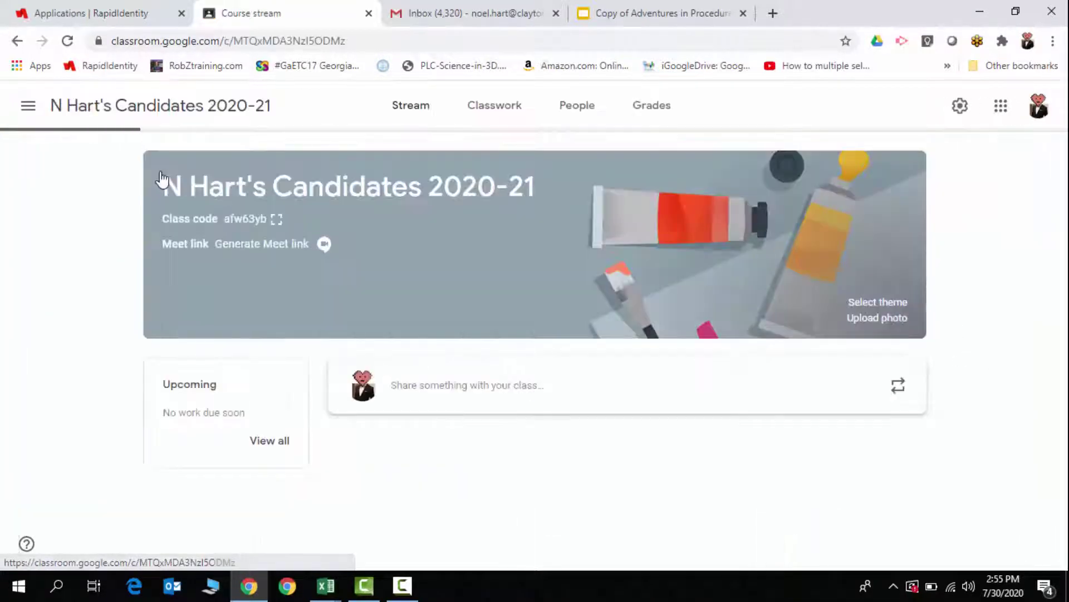
left_click(570, 127)
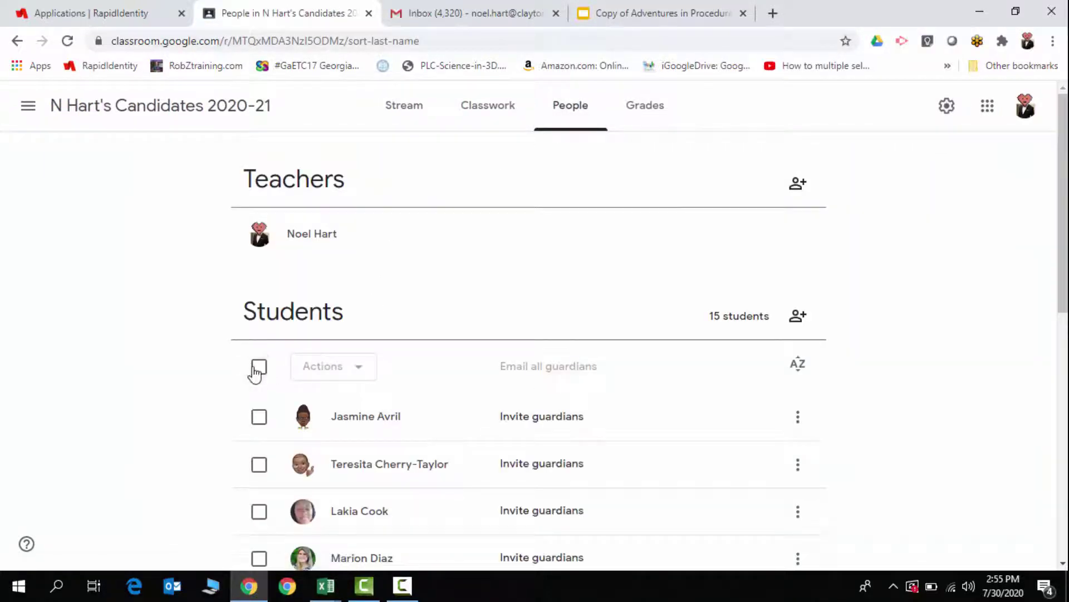
Step: Select all students in the class and start an email addressed to them
left_click(257, 369)
scroll(435, 393, "down", 1)
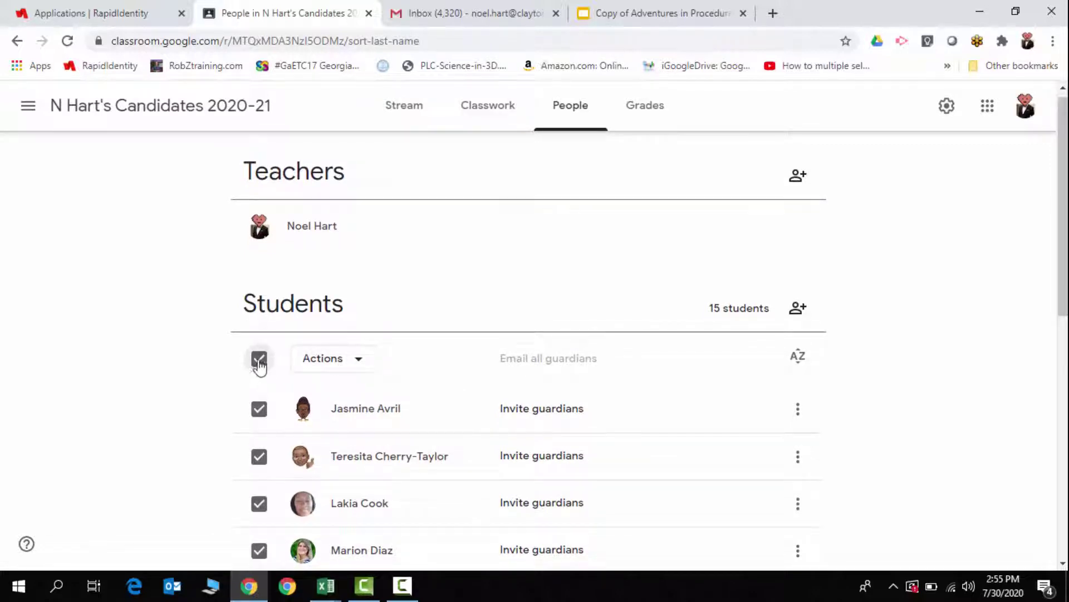
left_click(349, 365)
left_click(345, 401)
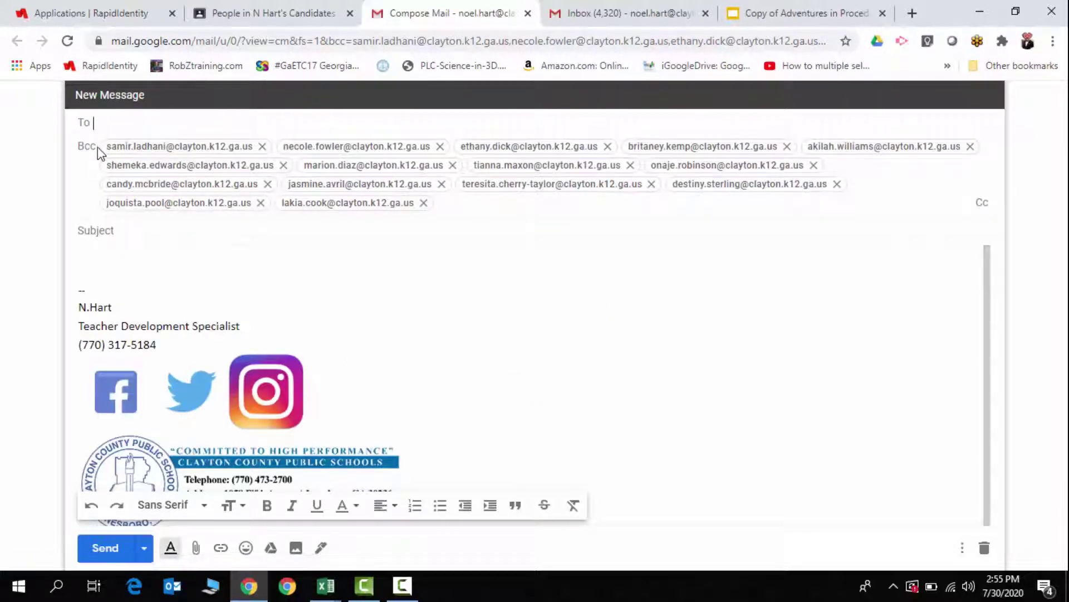
Step: Copy all the students' email addresses from the Bcc field of the new message
left_click_drag(98, 147, 390, 195)
right_click(392, 209)
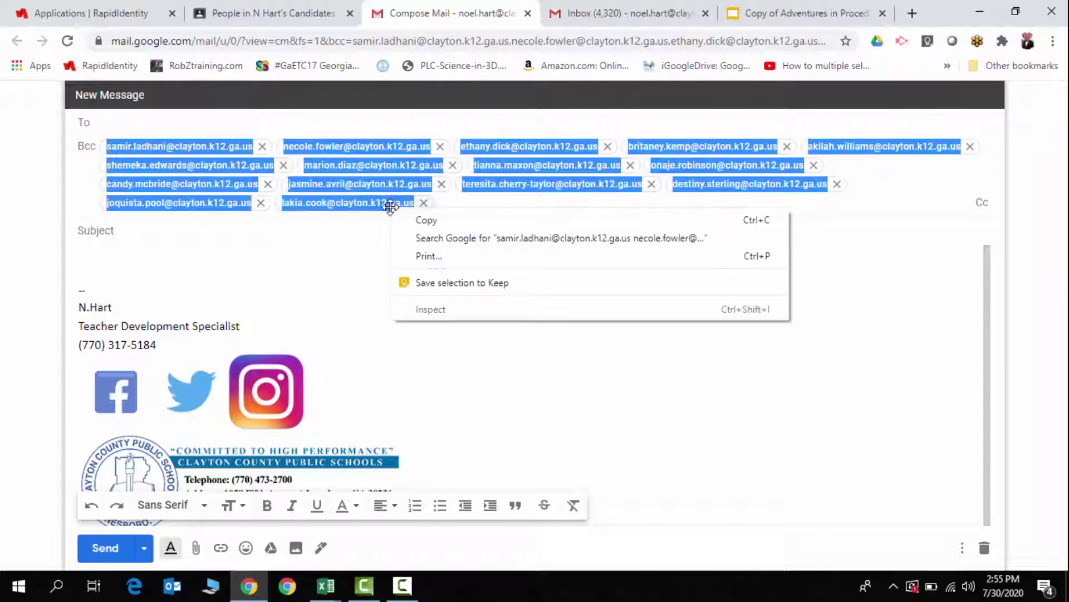
left_click(426, 223)
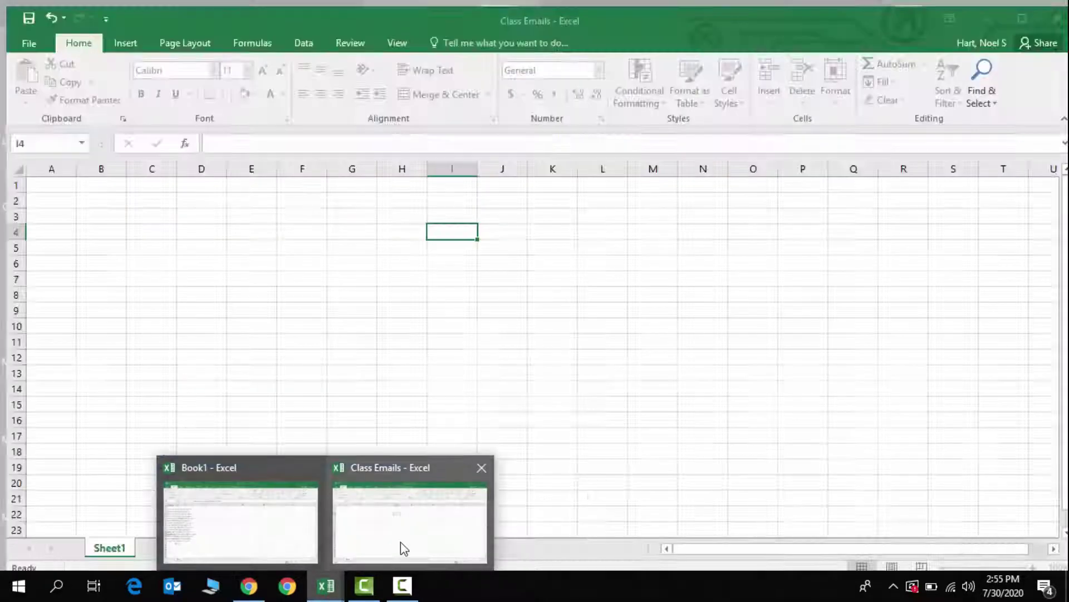
Step: Switch to the Class Emails workbook in Excel and paste the copied addresses as HTML starting at cell A1 using Paste Special
left_click(399, 547)
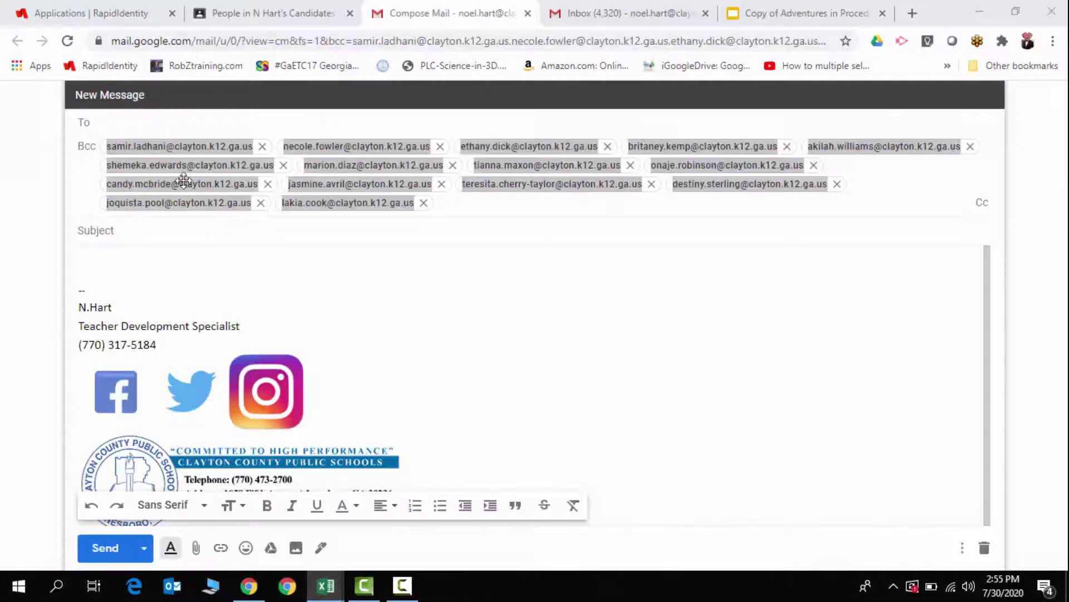
left_click(31, 178)
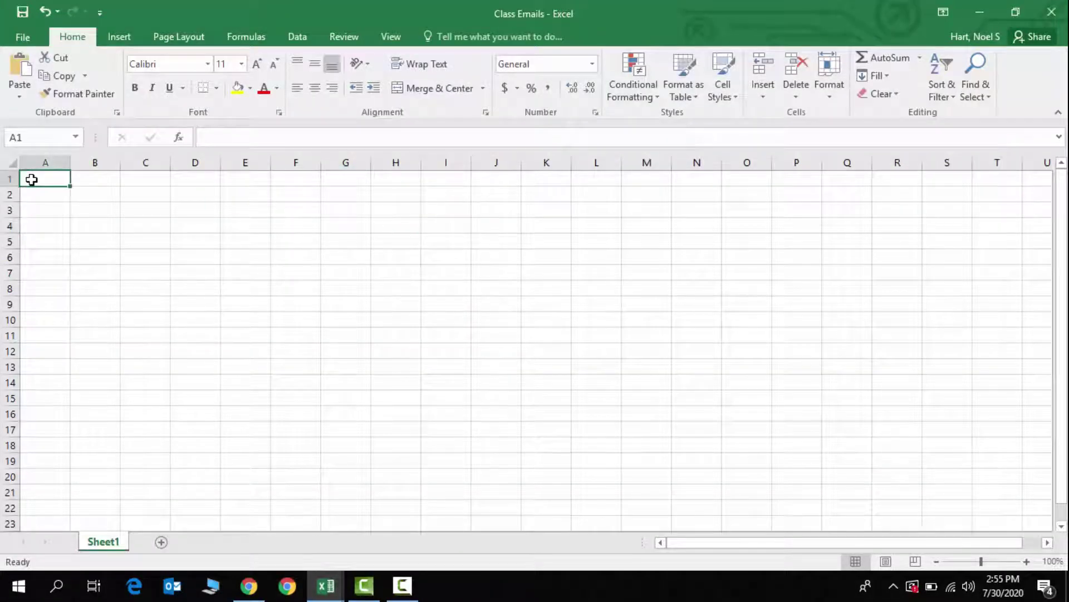
right_click(31, 179)
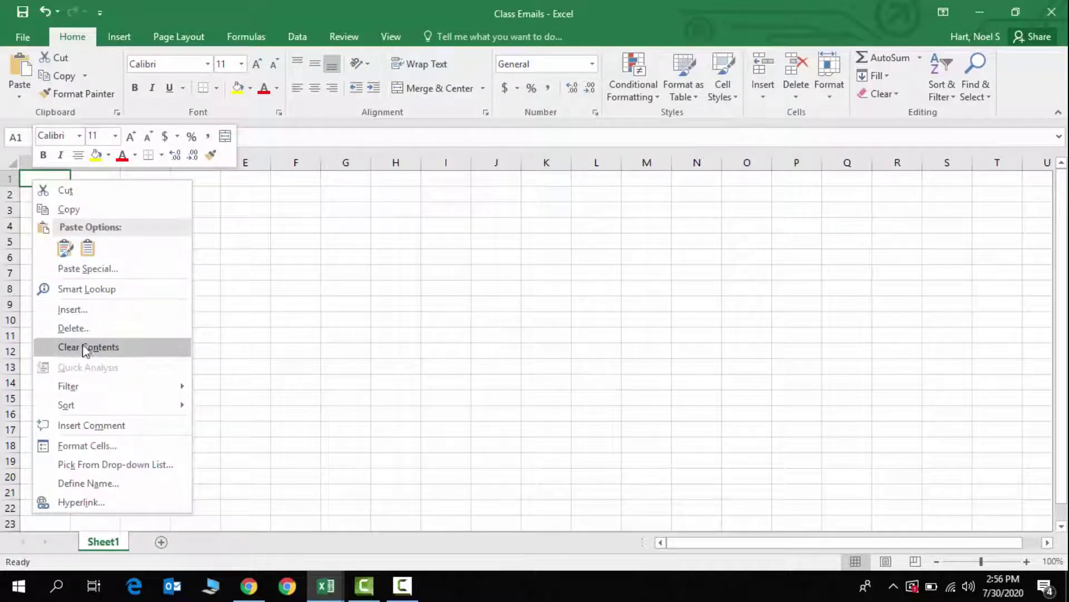
left_click(68, 270)
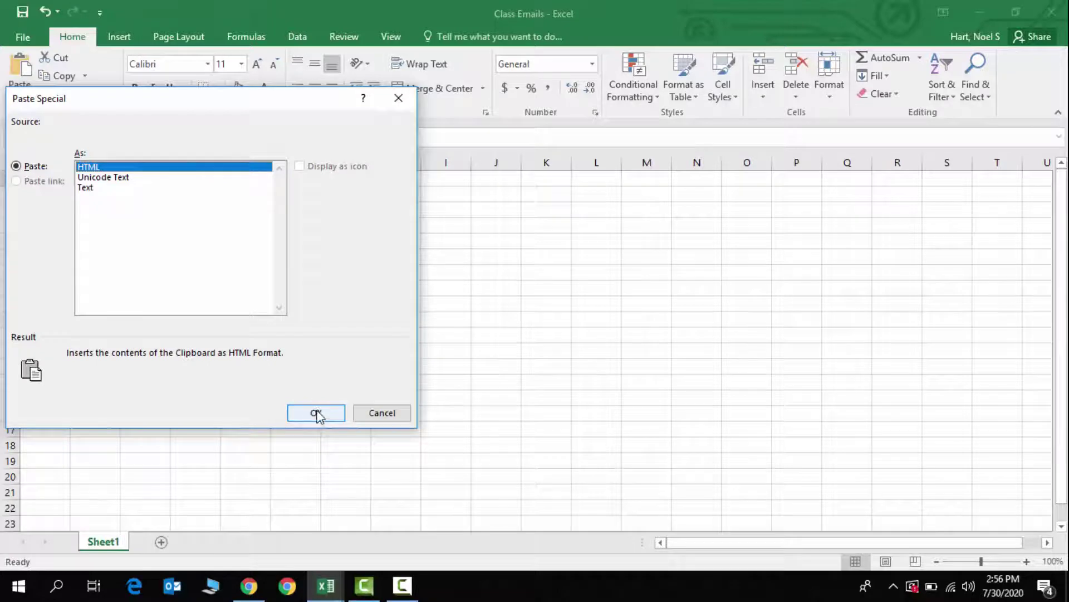
left_click(315, 412)
left_click(361, 301)
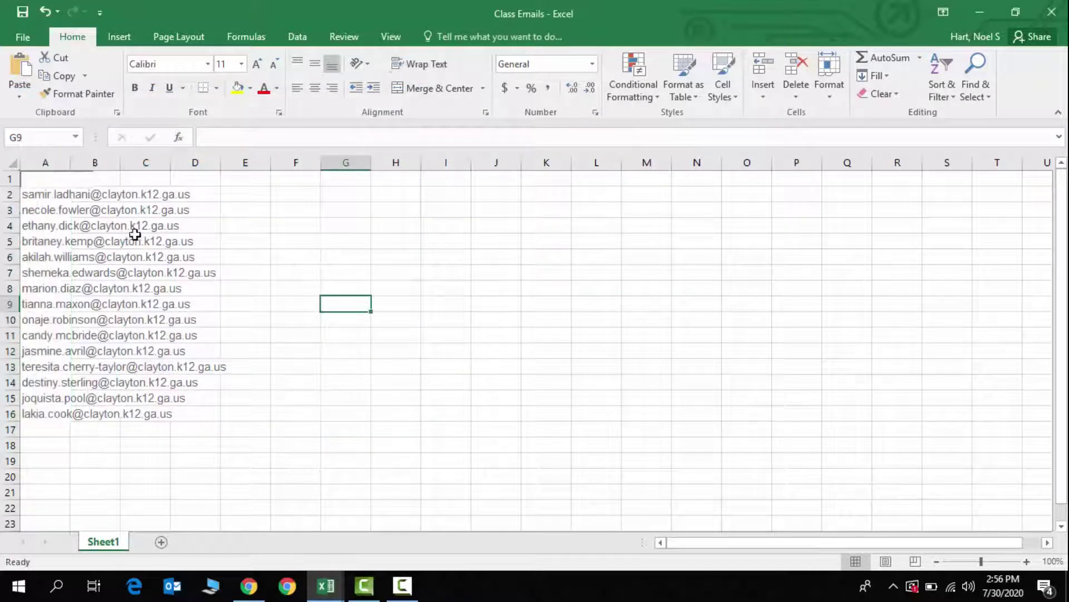
left_click(46, 200)
key("Down")
key("Down")
key("Down")
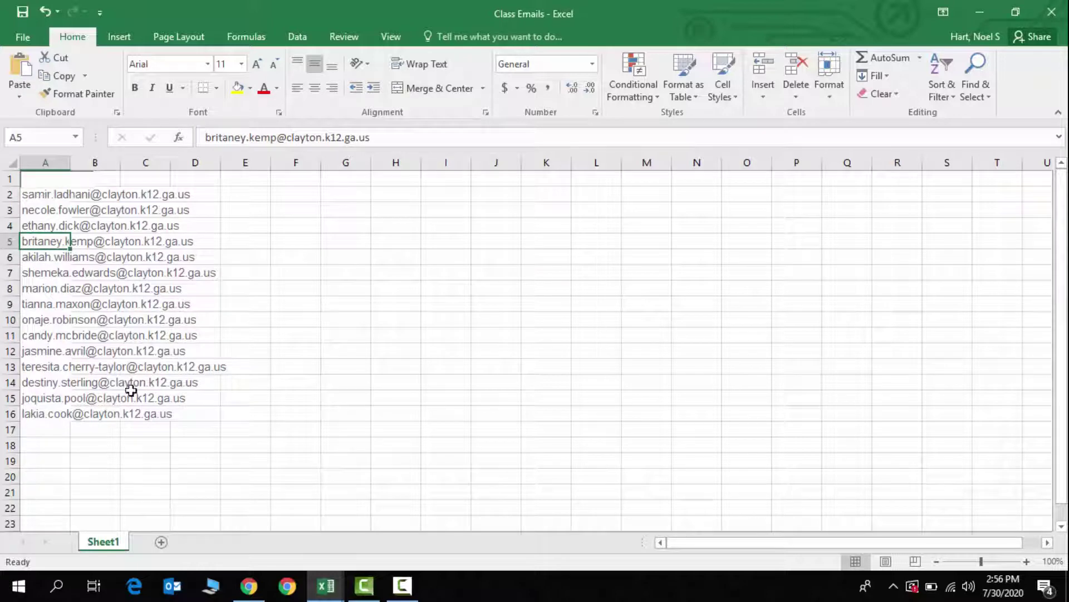
Step: Add three more worksheets, Sheet2, Sheet3 and Sheet4, to the Class Emails workbook and return to Sheet1
left_click(161, 542)
left_click(212, 542)
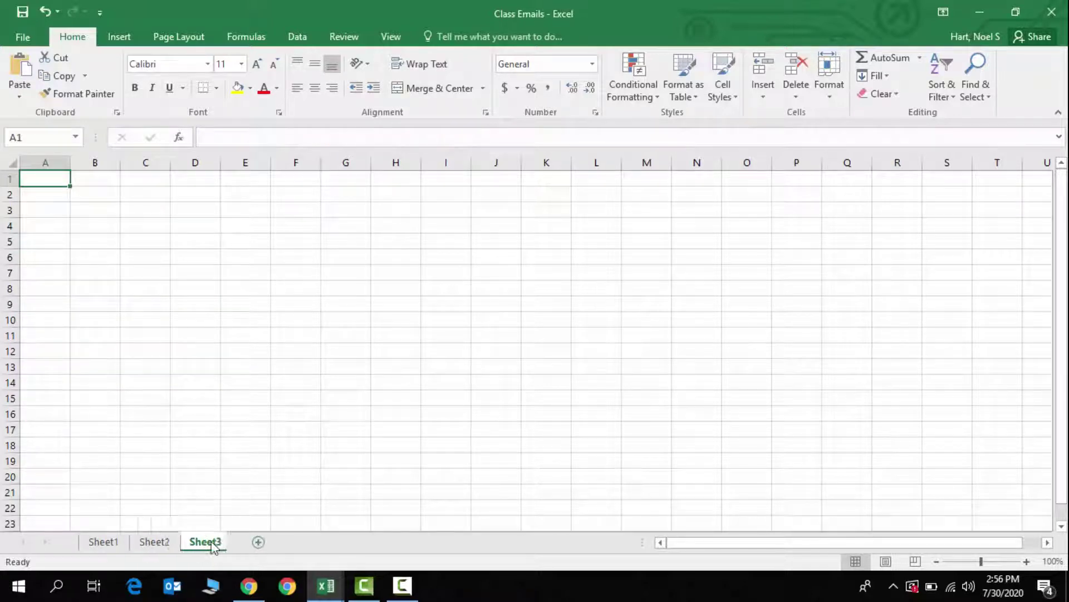
left_click(263, 543)
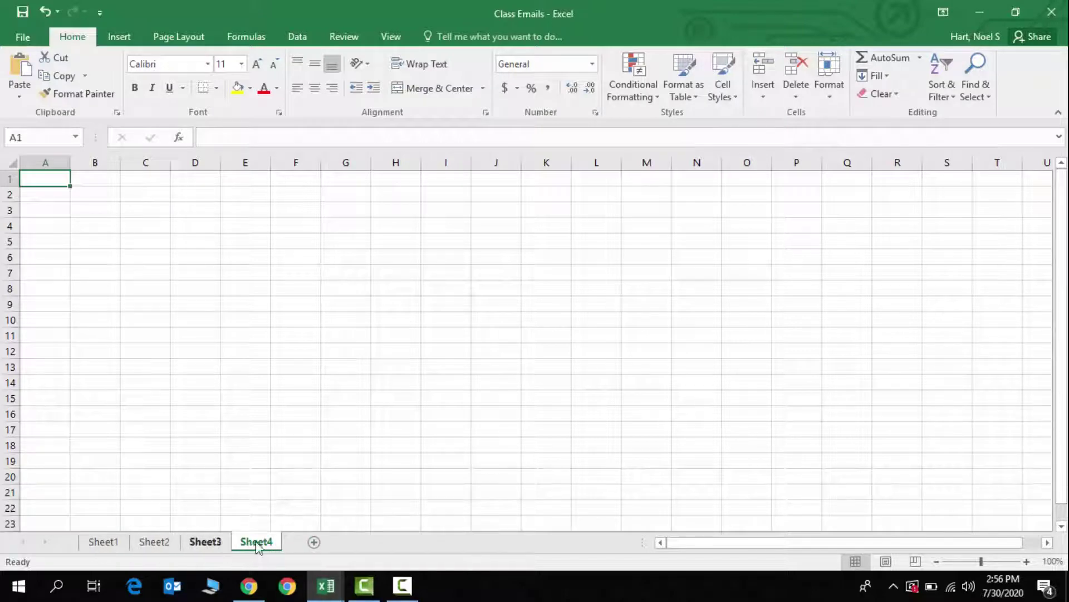
left_click(99, 543)
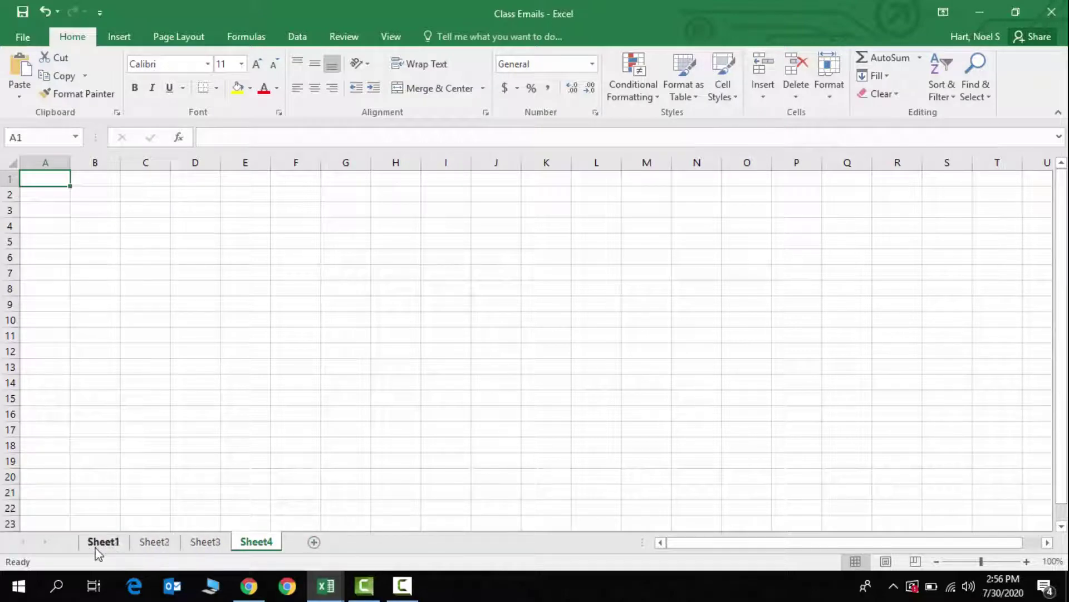
Step: Switch to Zoom's Schedule a Meeting page in Chrome and enable Breakout Room pre-assign in the meeting options
left_click(979, 12)
left_click(911, 13)
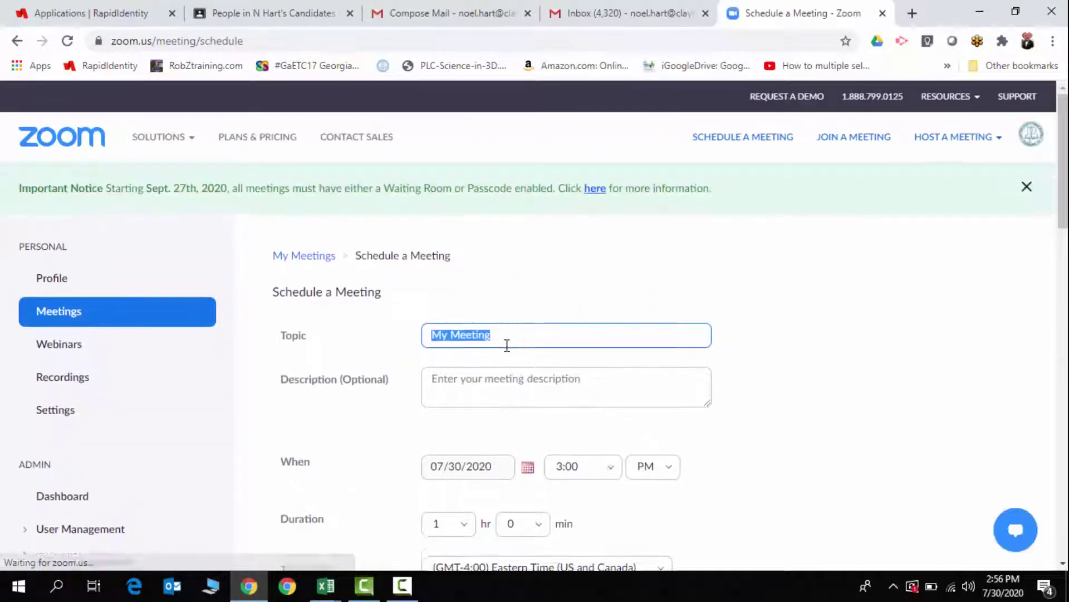
scroll(507, 335, "down", 15)
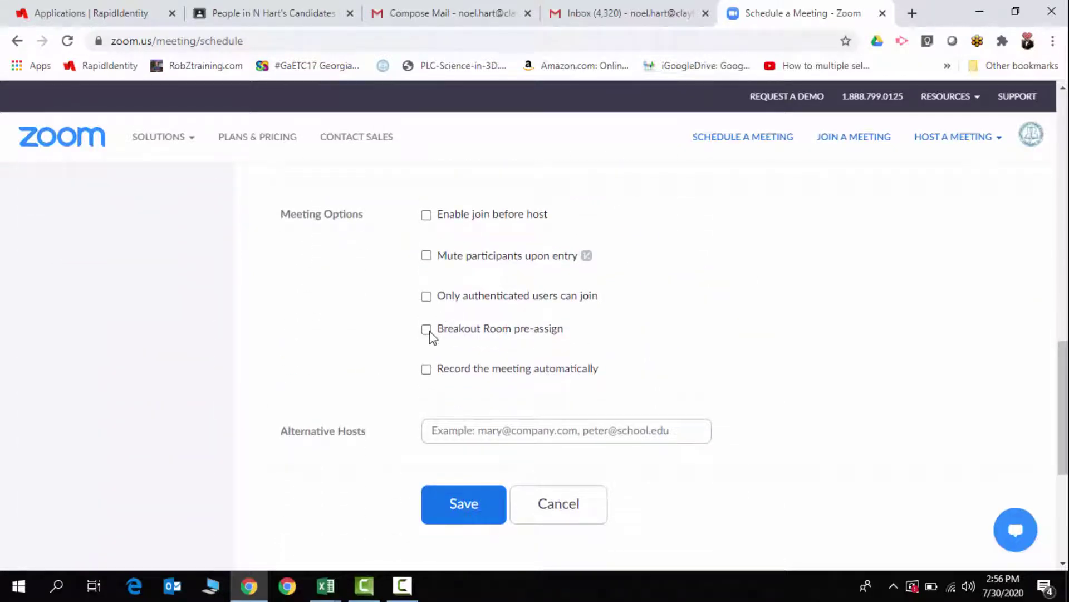
left_click(427, 330)
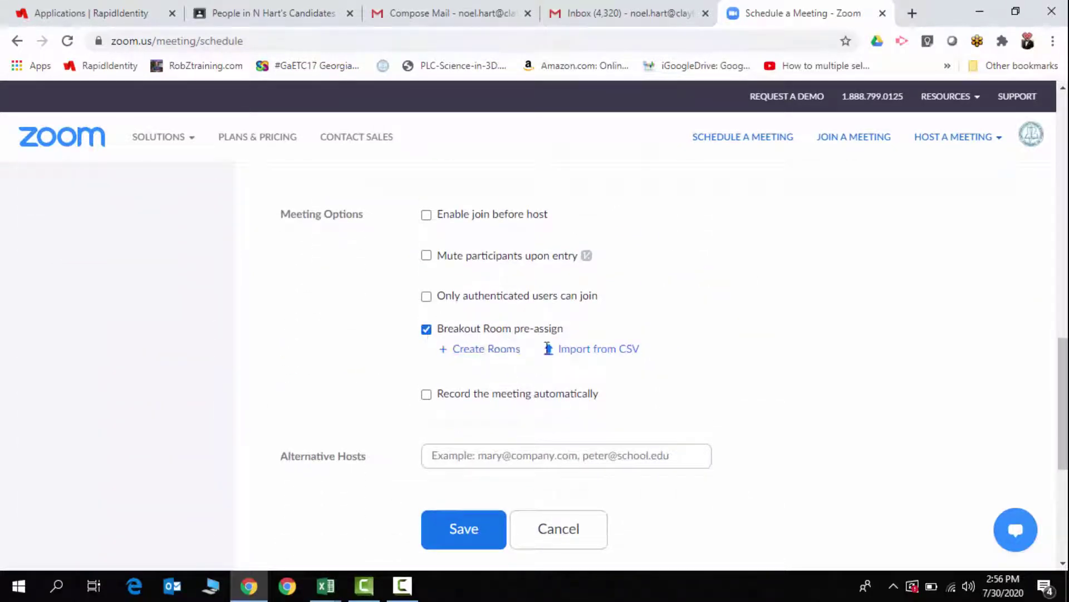
Step: Download the breakout room CSV template from the CSV import dialog and open it in Excel
left_click(584, 351)
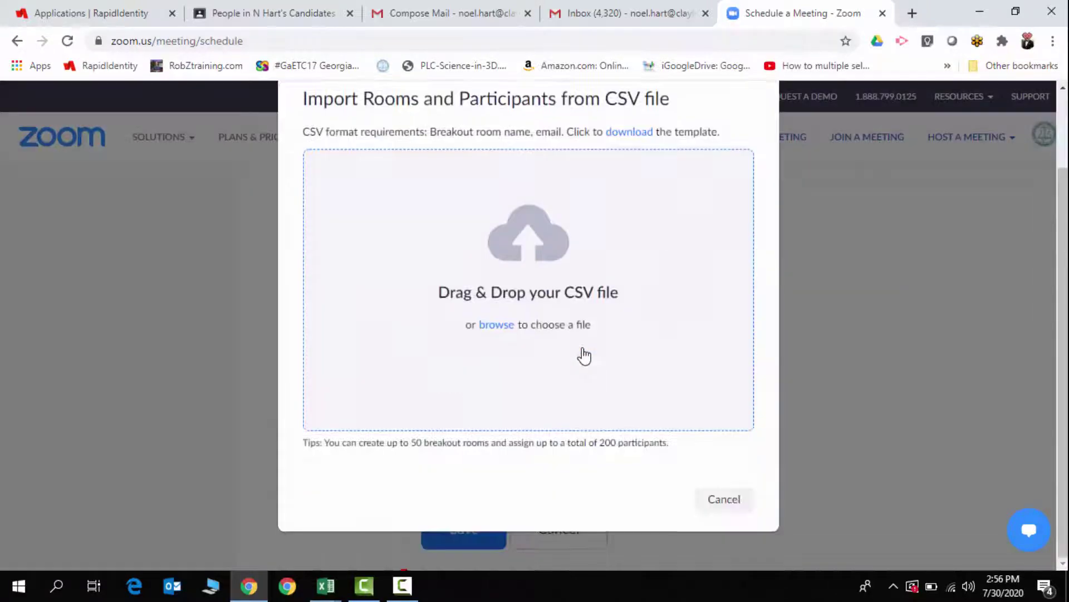
left_click(629, 133)
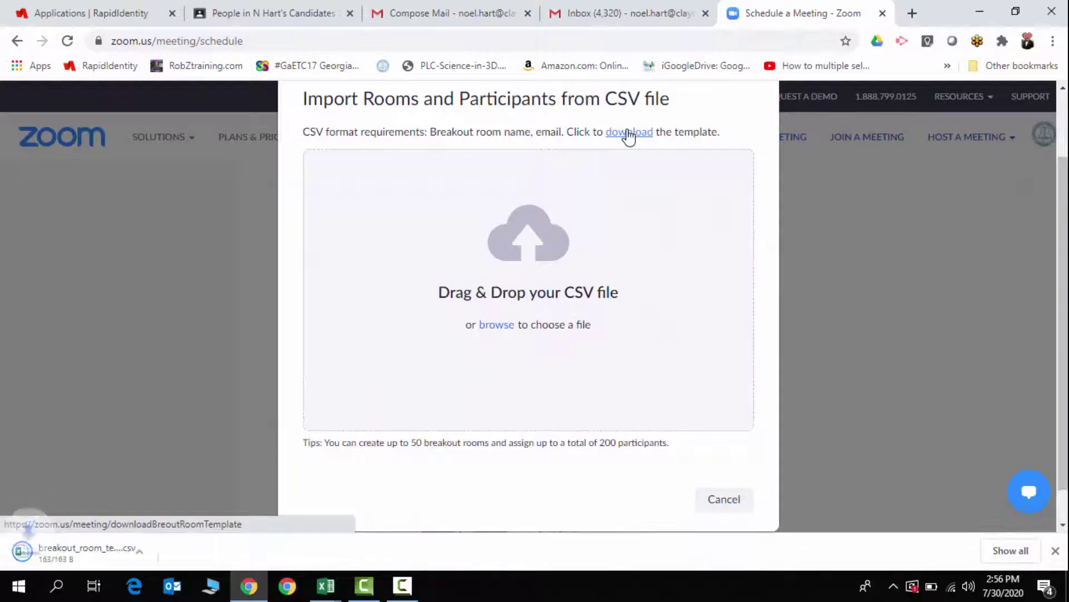
left_click(53, 554)
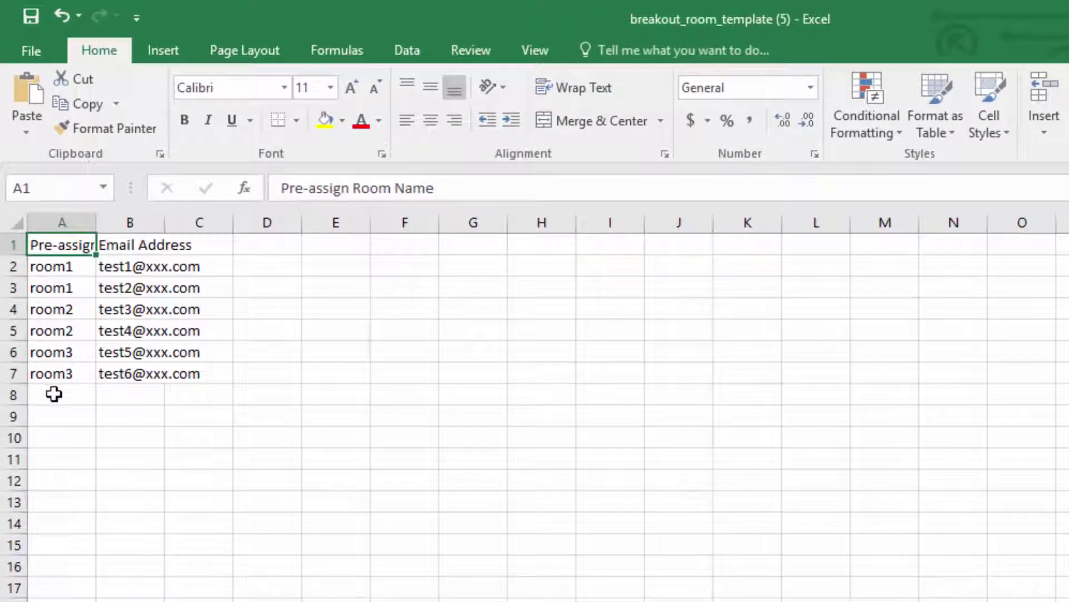
Step: Add two more room names below the existing list, room4 in A8 and room5 in A9
key("Down")
key("Down")
left_click(54, 394)
type("r")
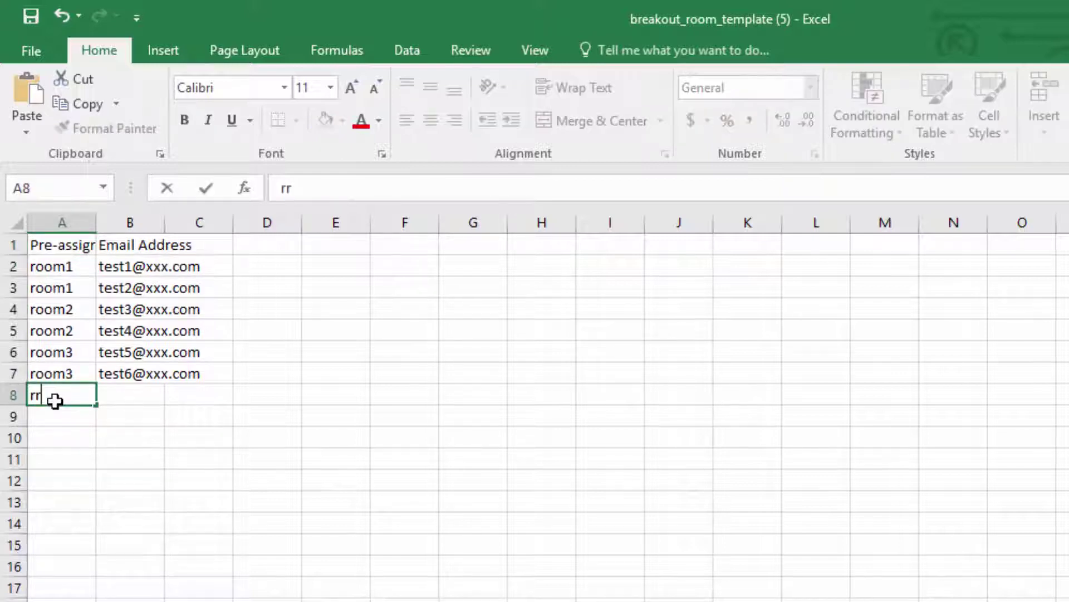
type("oom4")
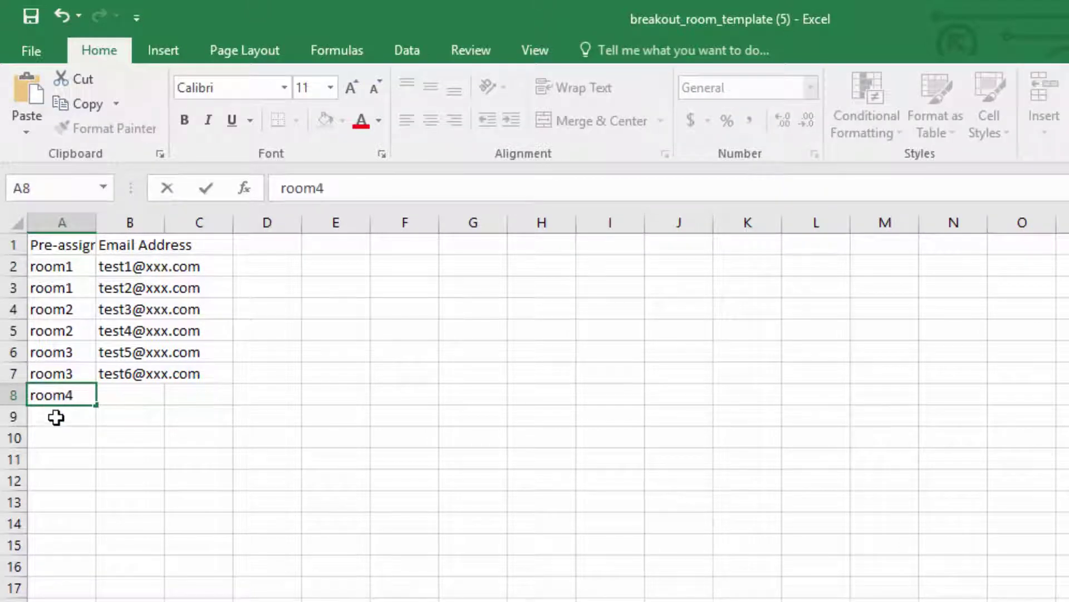
key("Return")
type("room")
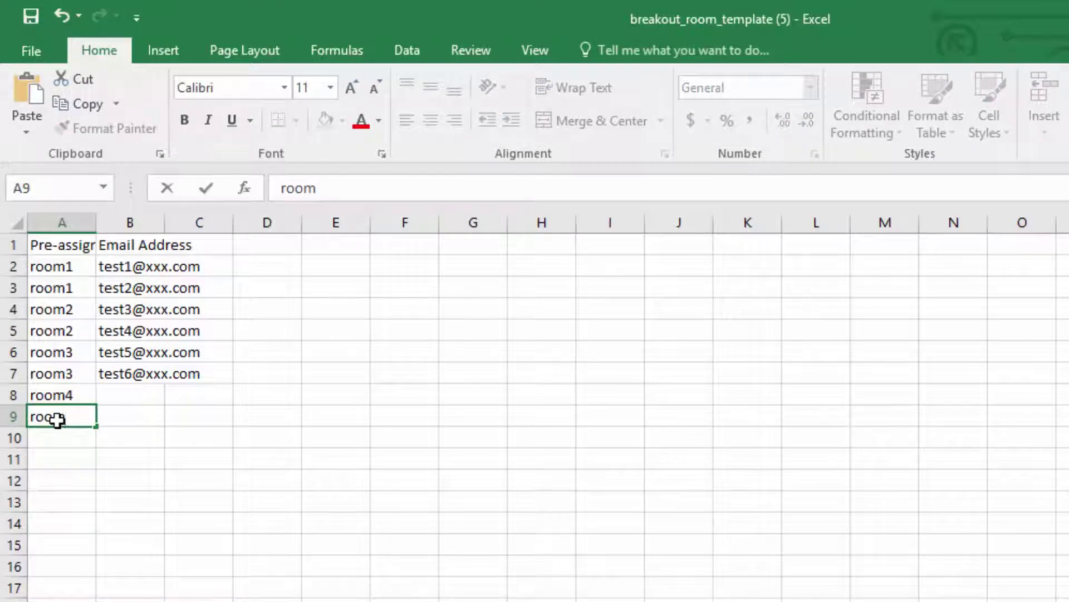
type("5")
left_click(64, 474)
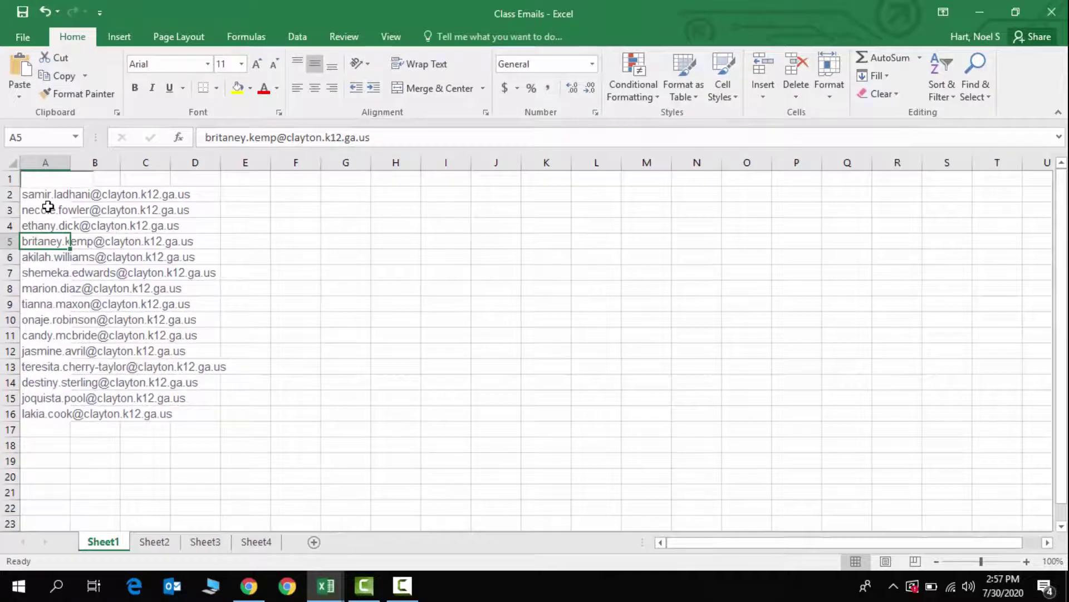
Step: Copy the email address in A2 of the Class Emails workbook into cell B2 of breakout_room_template (5)
left_click(48, 197)
key("ctrl+c")
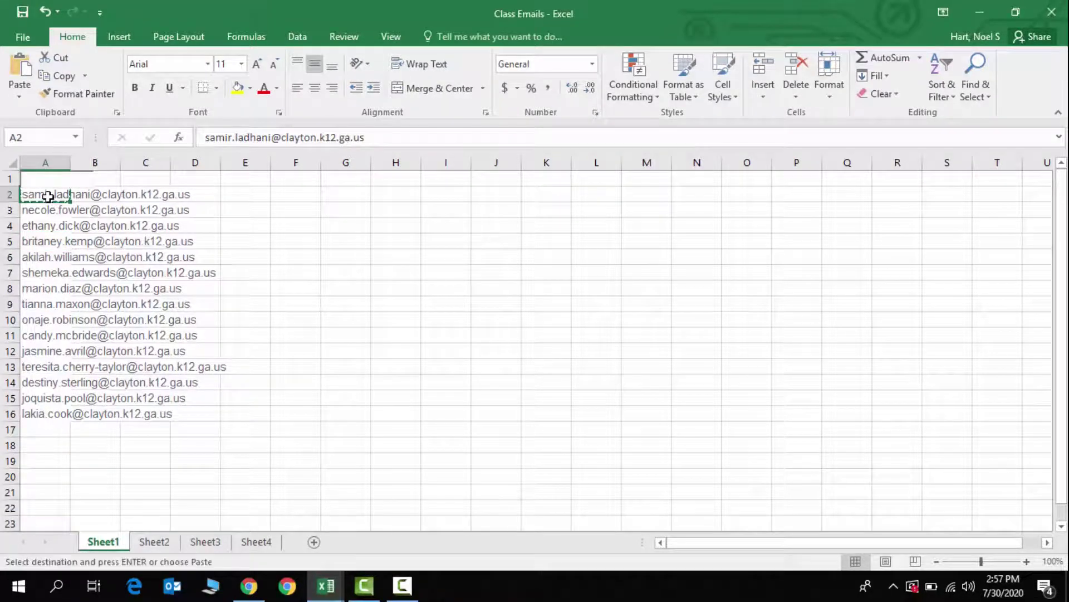
mouse_move(331, 585)
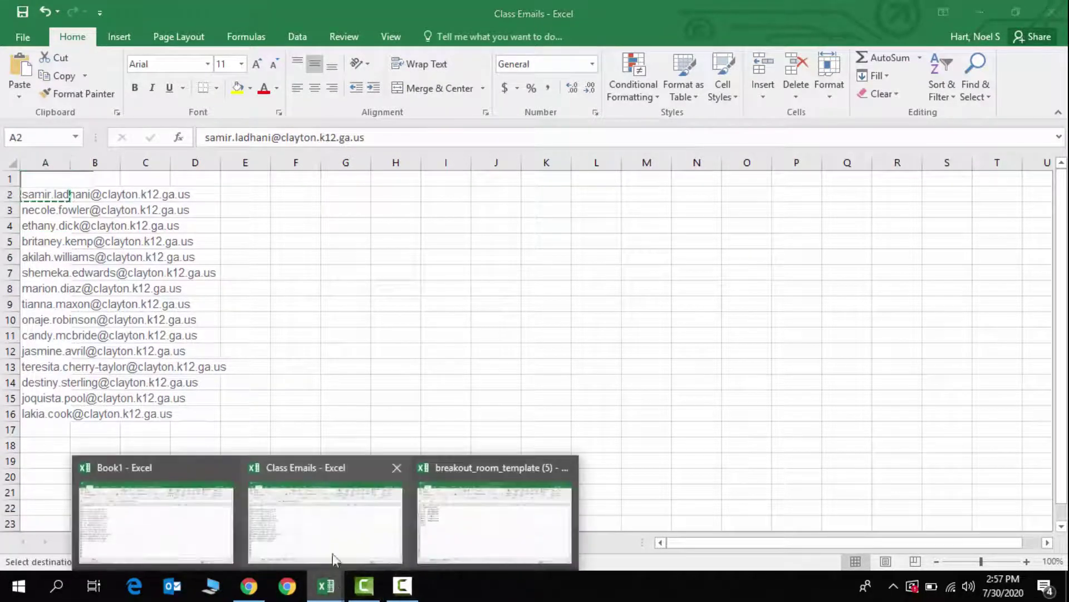
left_click(473, 524)
left_click(114, 195)
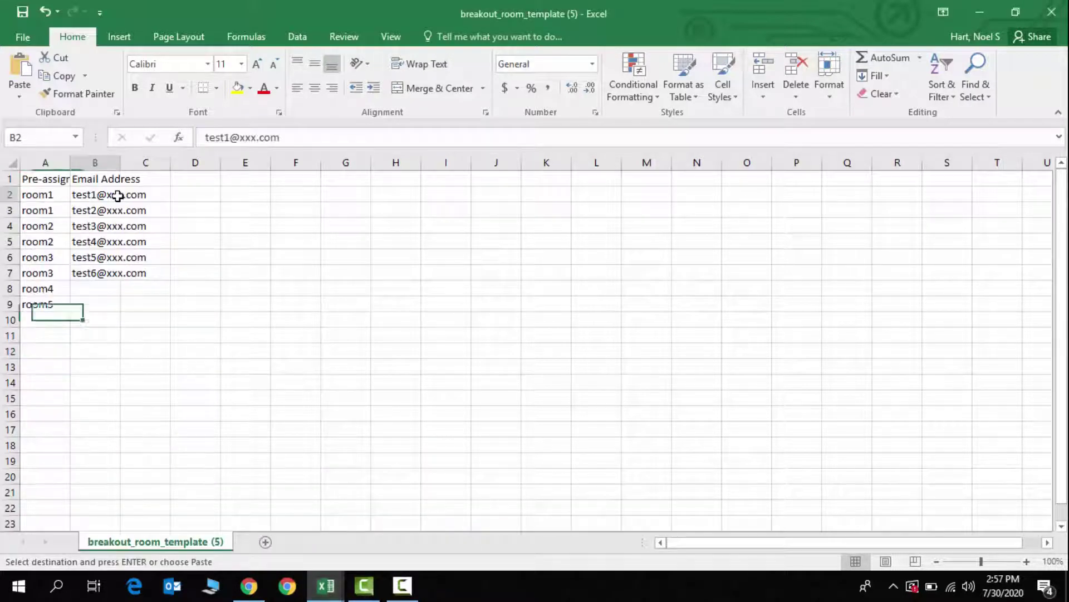
key("ctrl+v")
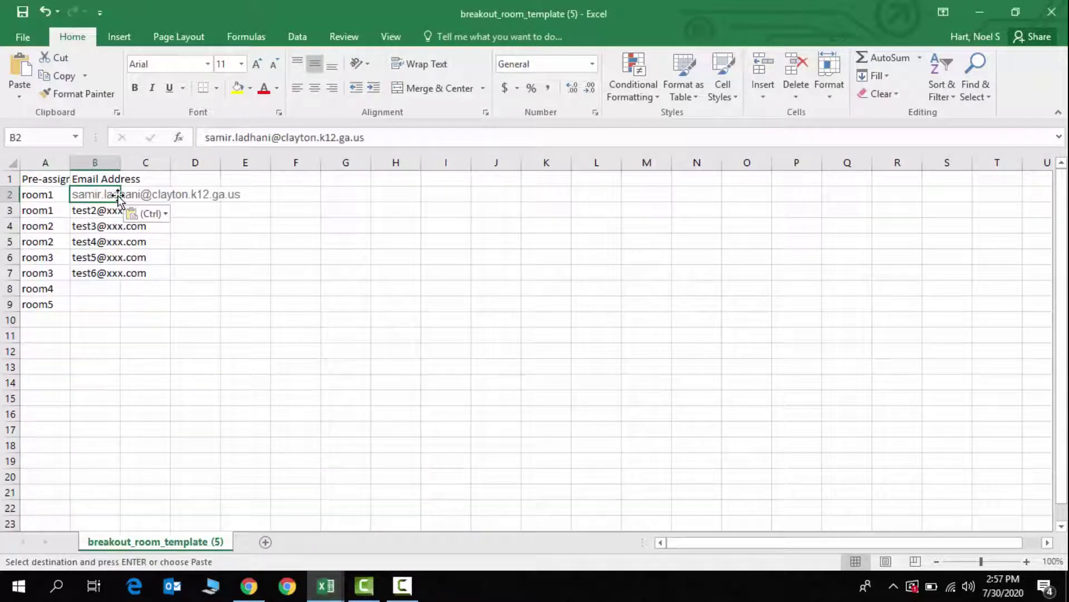
Step: Replace the sample address in B3 of the template with the email address from A3 of Class Emails
left_click(91, 213)
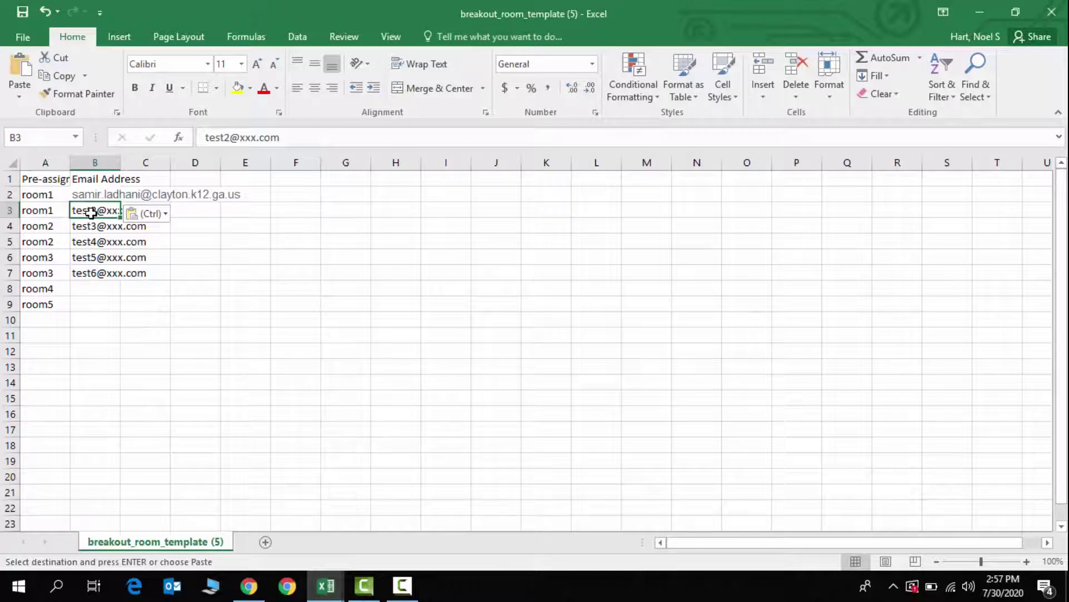
mouse_move(326, 585)
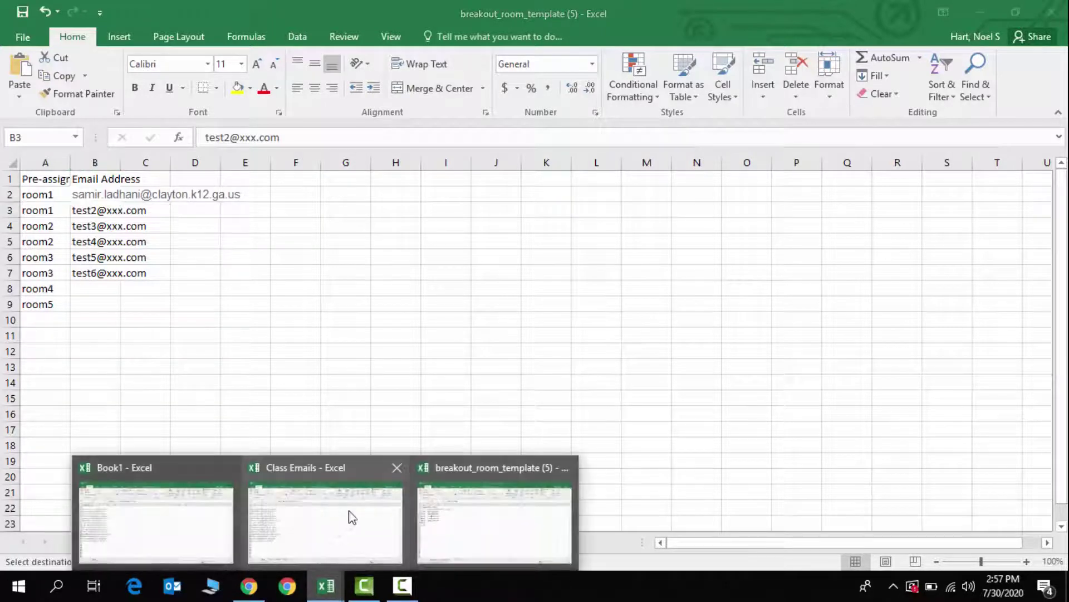
left_click(361, 518)
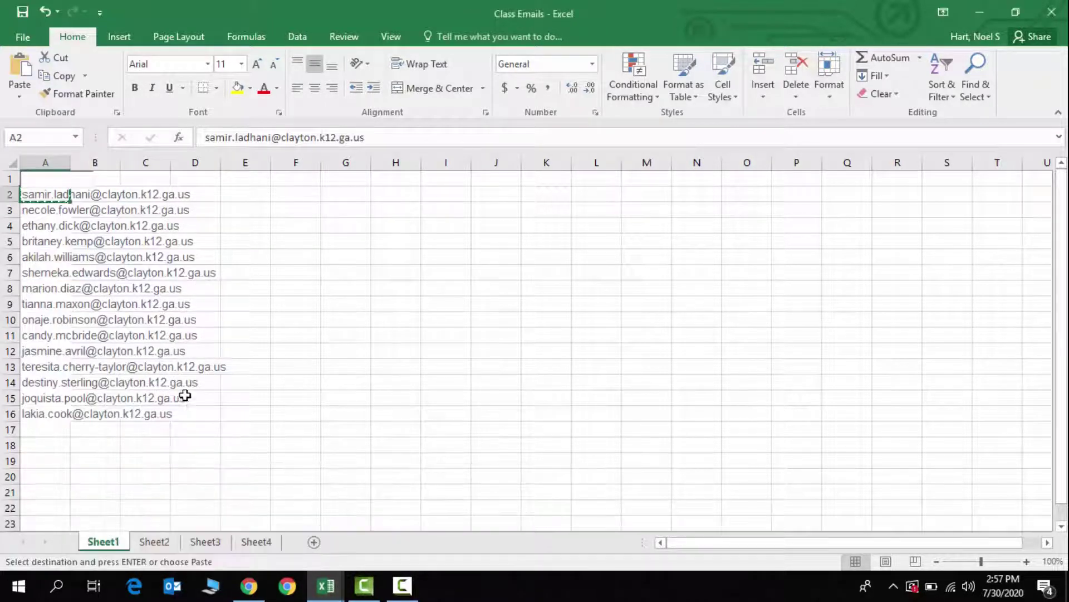
left_click(39, 210)
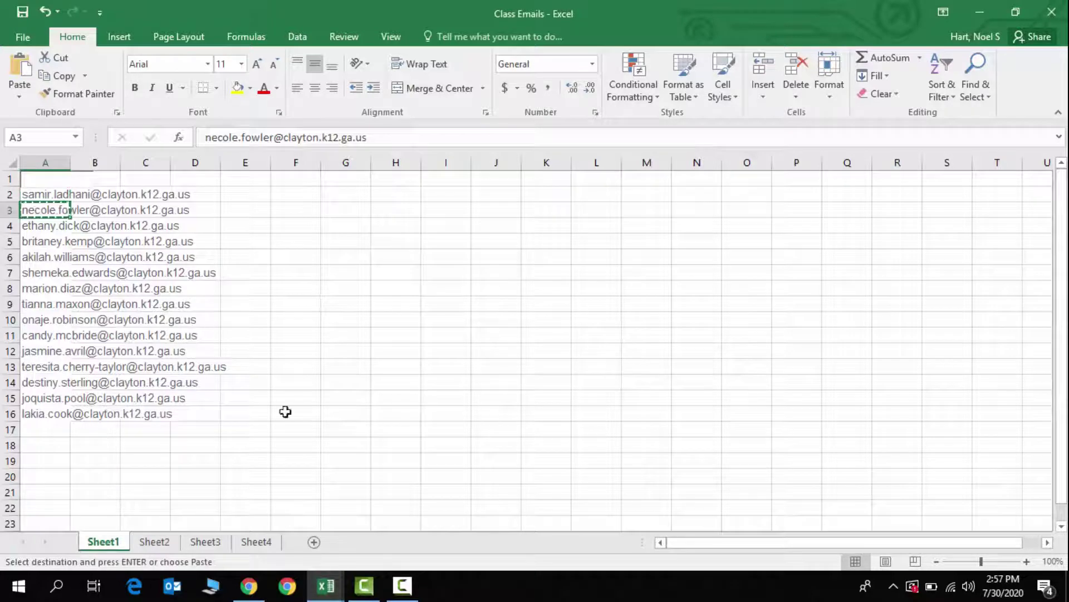
mouse_move(326, 585)
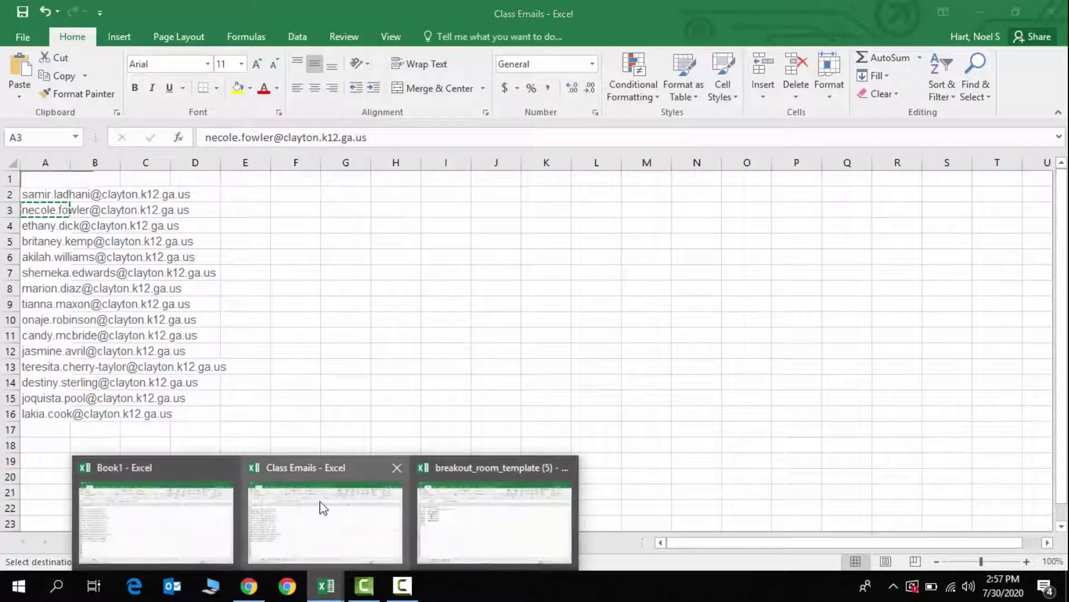
left_click(497, 520)
key("ctrl+v")
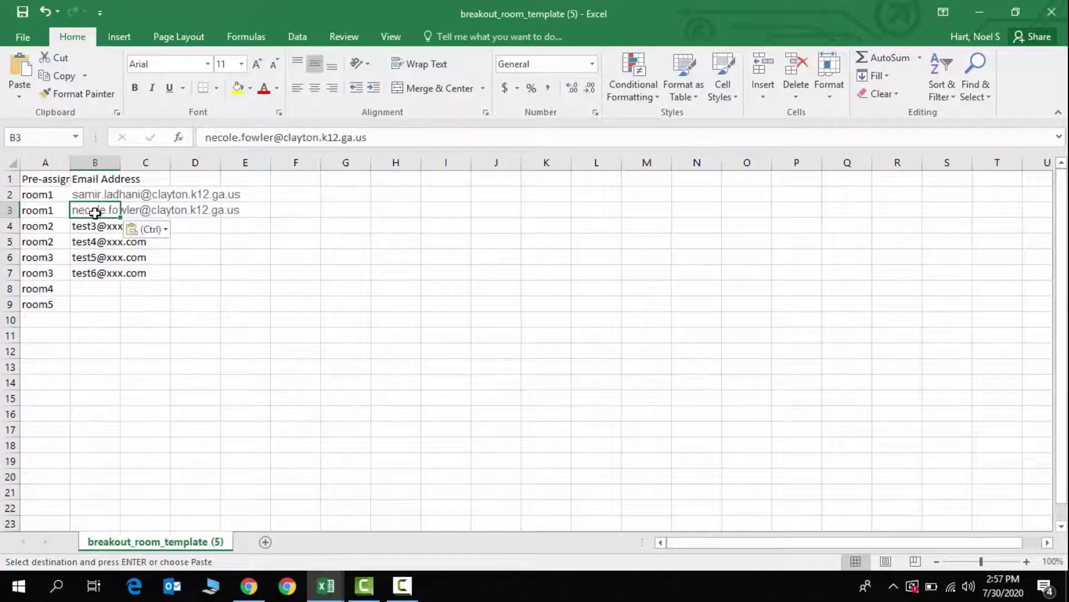
Step: Copy the remaining addresses in A4:A16 of Class Emails and paste them into the template starting at B4
mouse_move(326, 585)
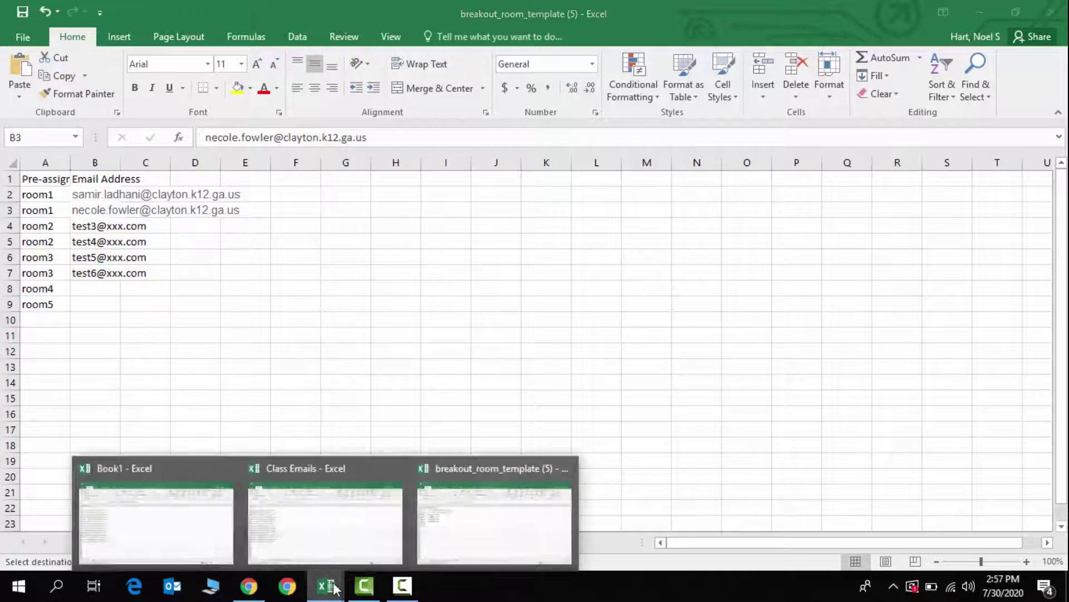
left_click(323, 537)
left_click_drag(52, 225, 61, 419)
key("ctrl+c")
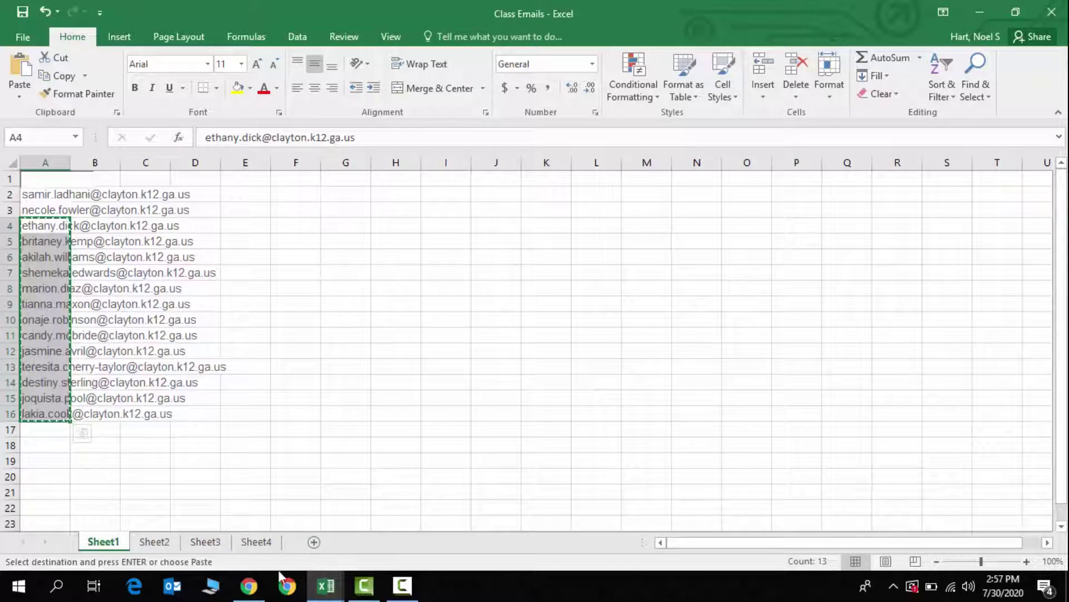
mouse_move(325, 585)
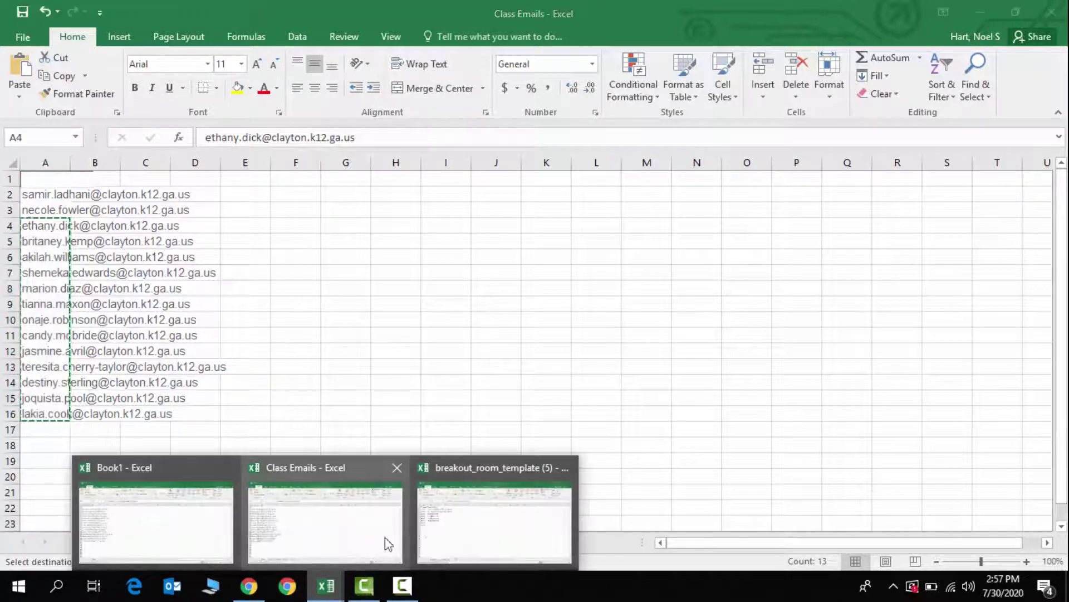
left_click(479, 535)
left_click(85, 224)
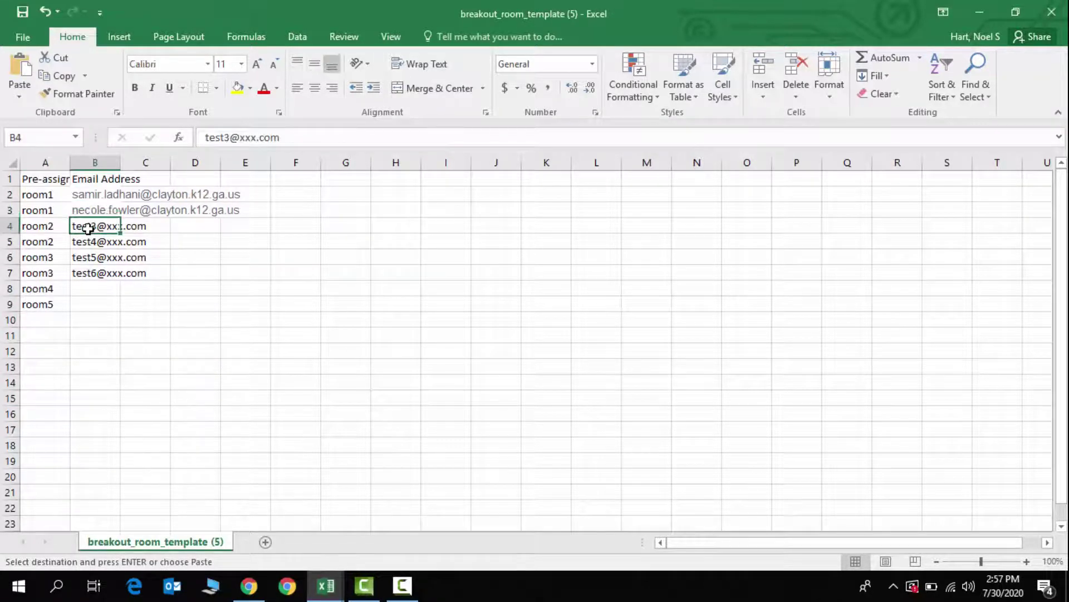
key("ctrl+v")
Step: Extend the room series from room5 in A9 down to room12 in A16 with the fill handle
left_click(44, 322)
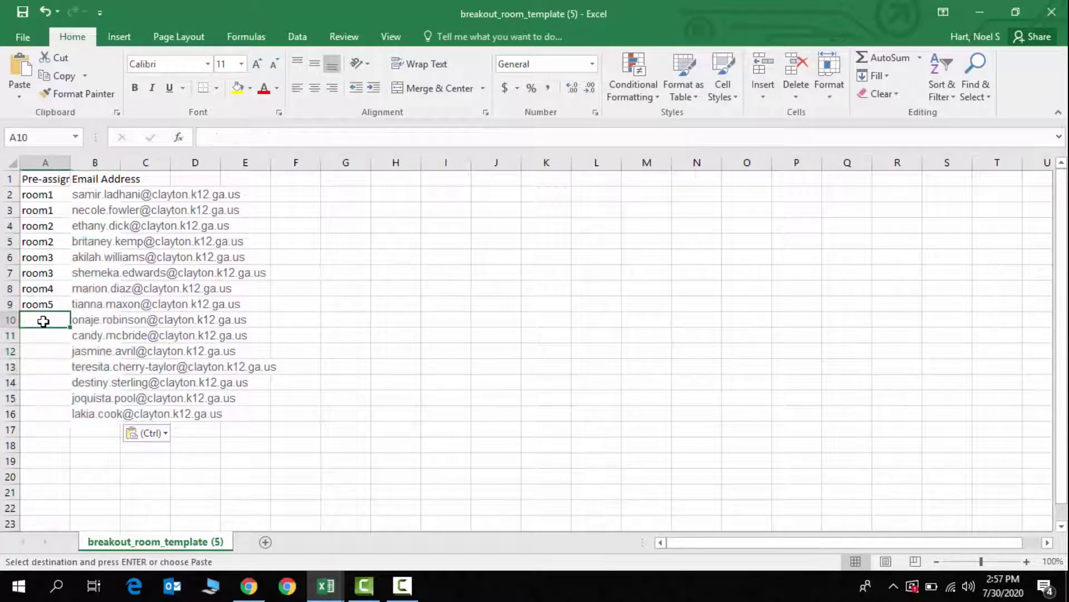
left_click(44, 306)
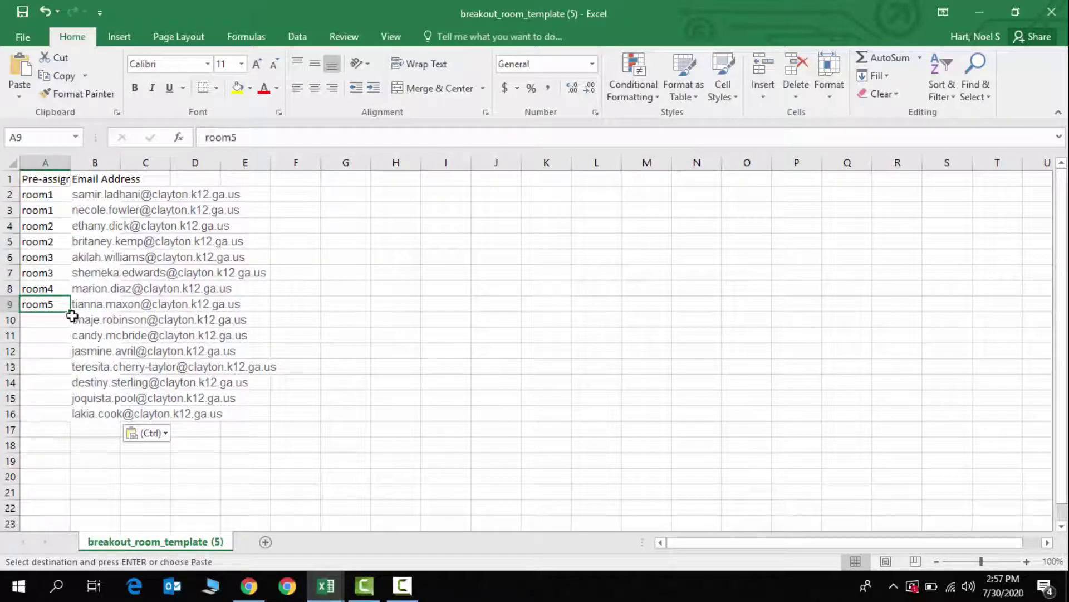
left_click_drag(70, 312, 65, 417)
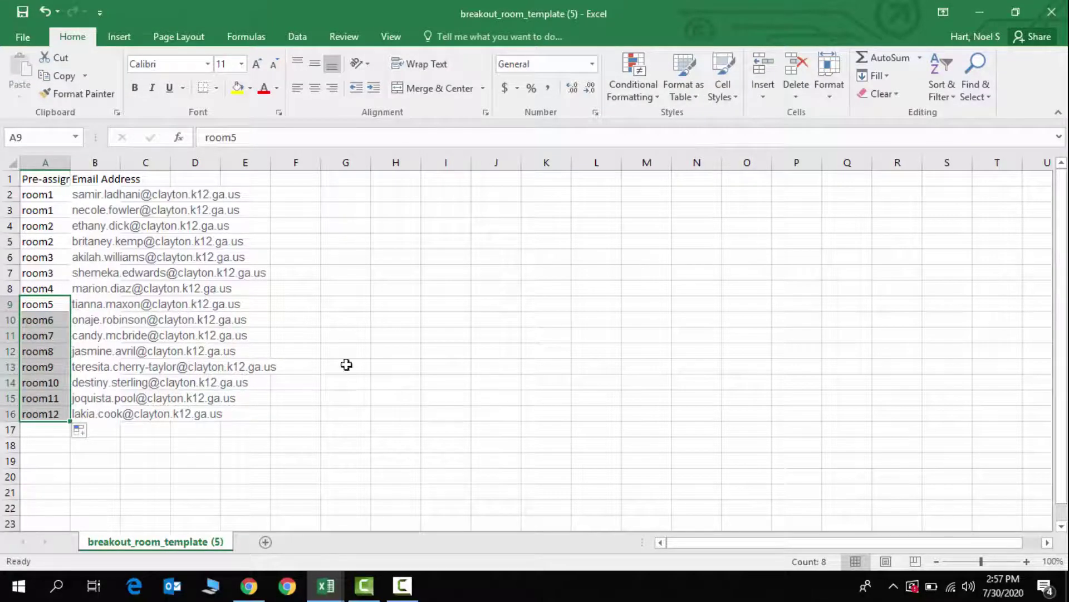
left_click(465, 333)
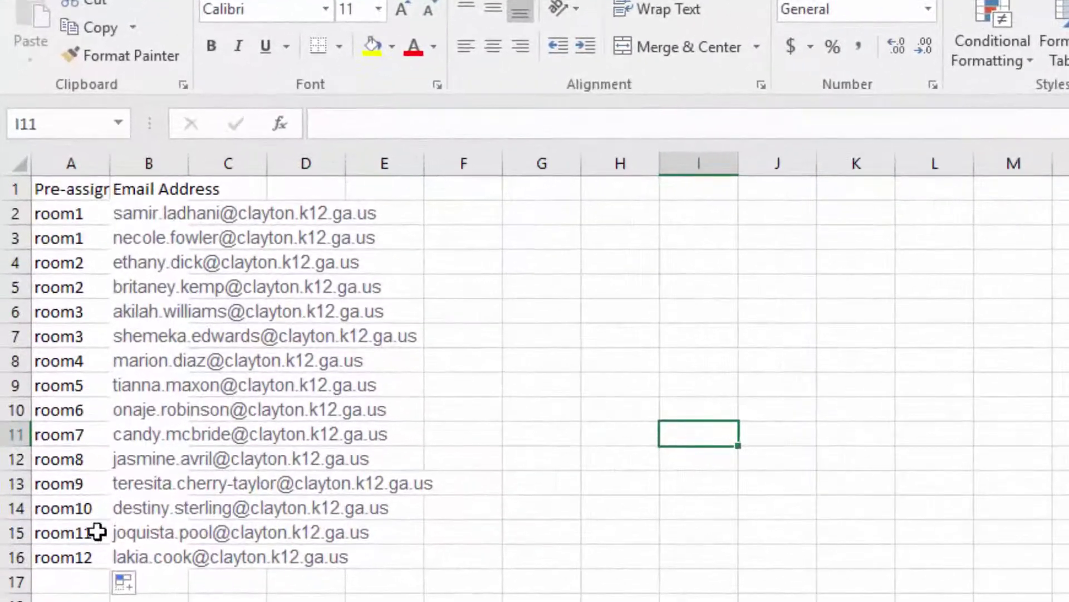
Step: Change the room assignment in cell A11 to room1
left_click(75, 438)
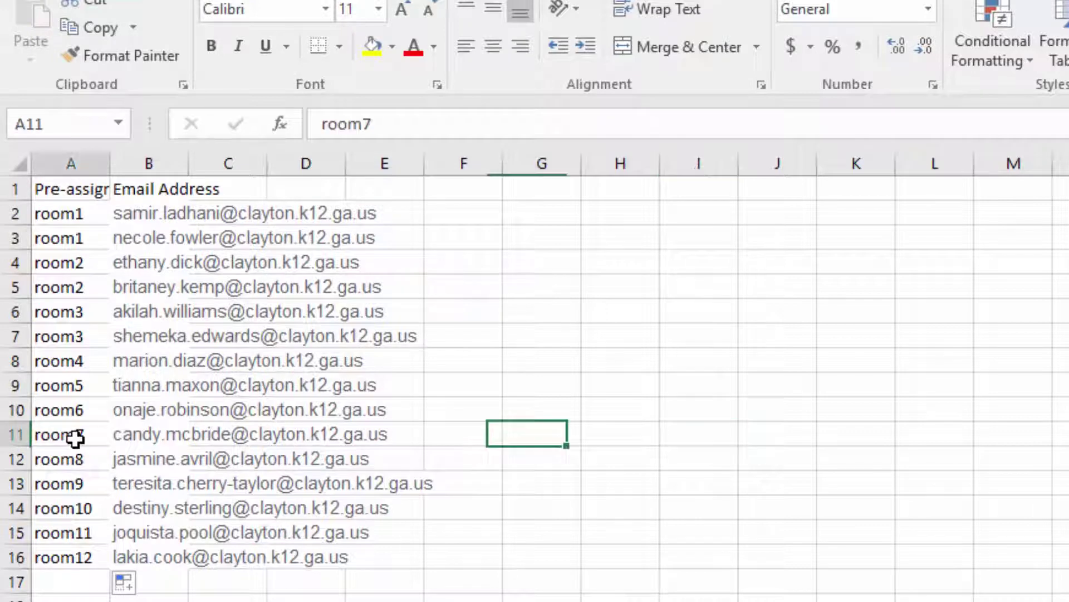
left_click(378, 124)
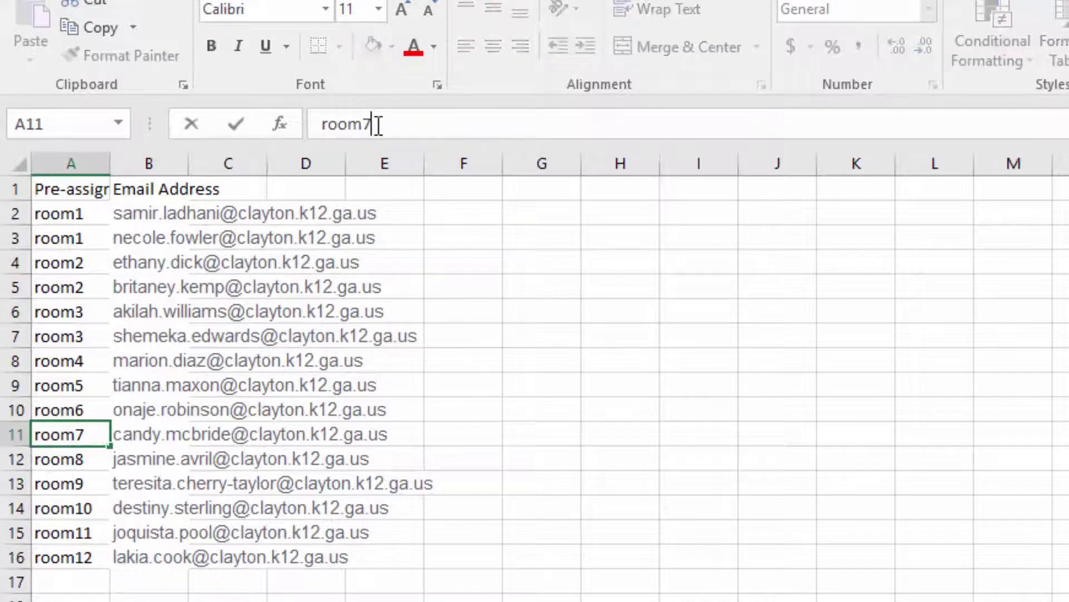
type("1")
left_click(728, 505)
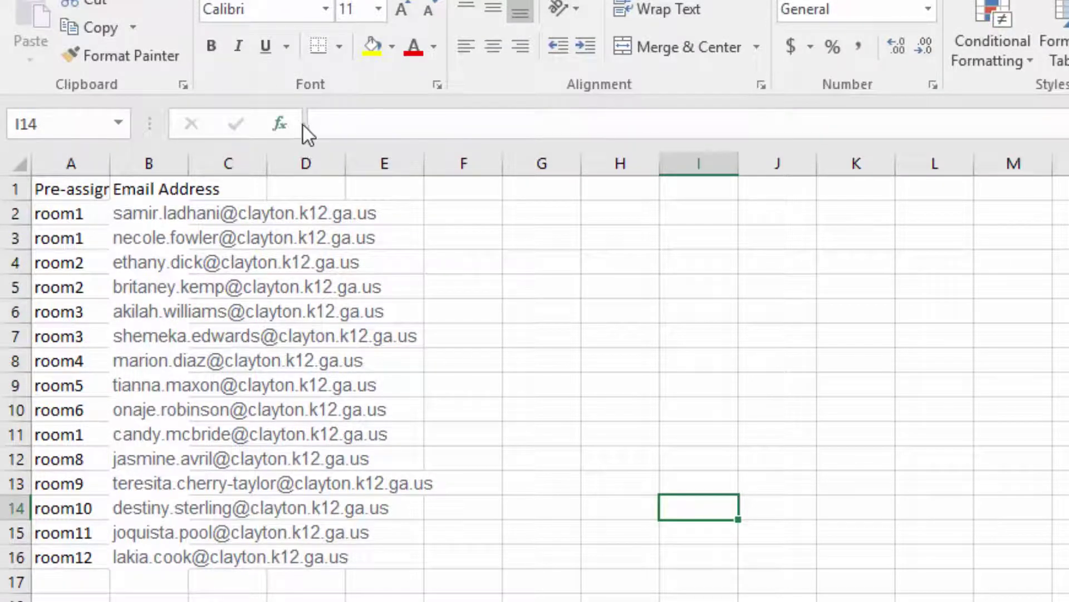
Step: Save the sheet to the Desktop as BREAKOUT GROUPS in CSV (Comma delimited) format, keeping that format
left_click(38, 4)
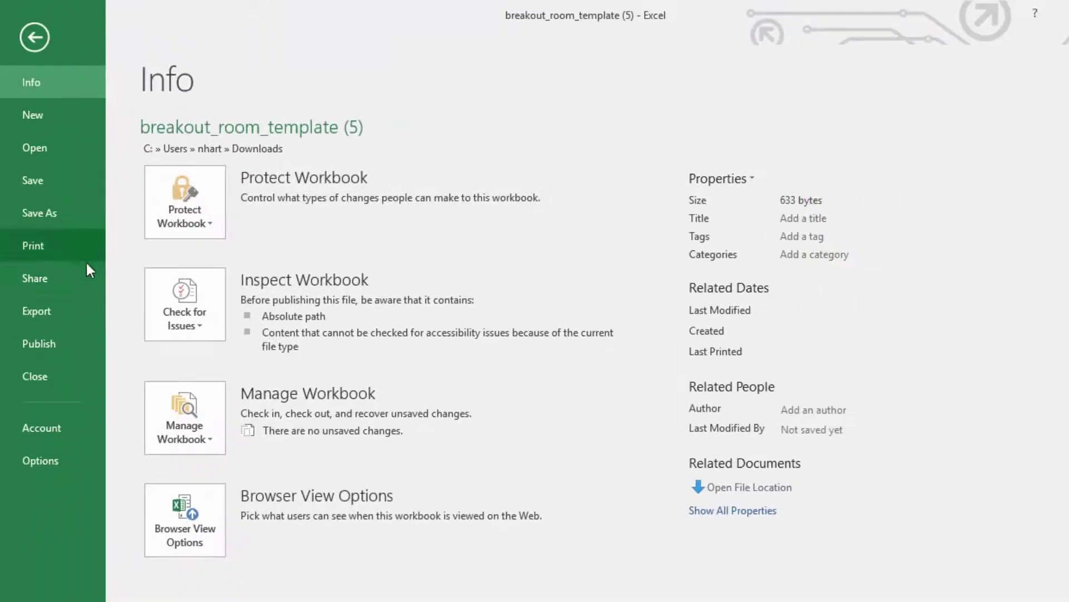
left_click(62, 211)
left_click(290, 341)
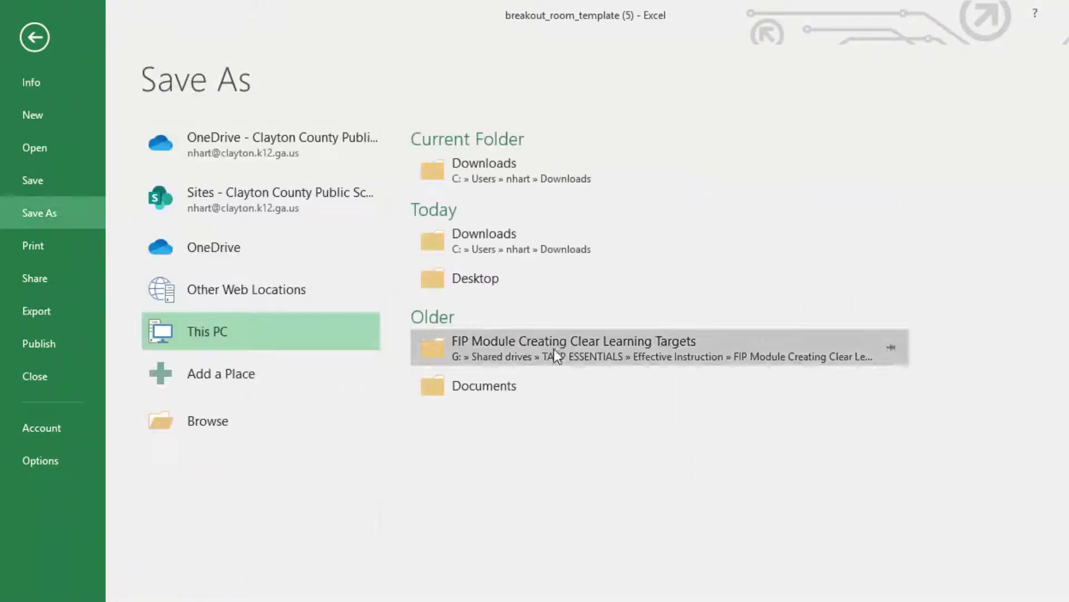
left_click(457, 289)
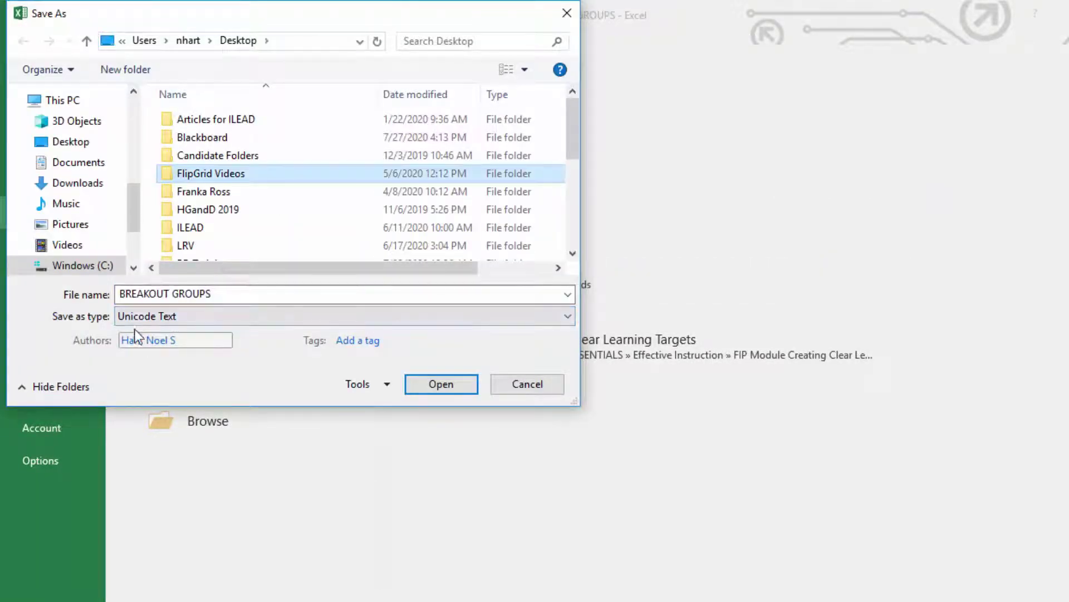
left_click(290, 322)
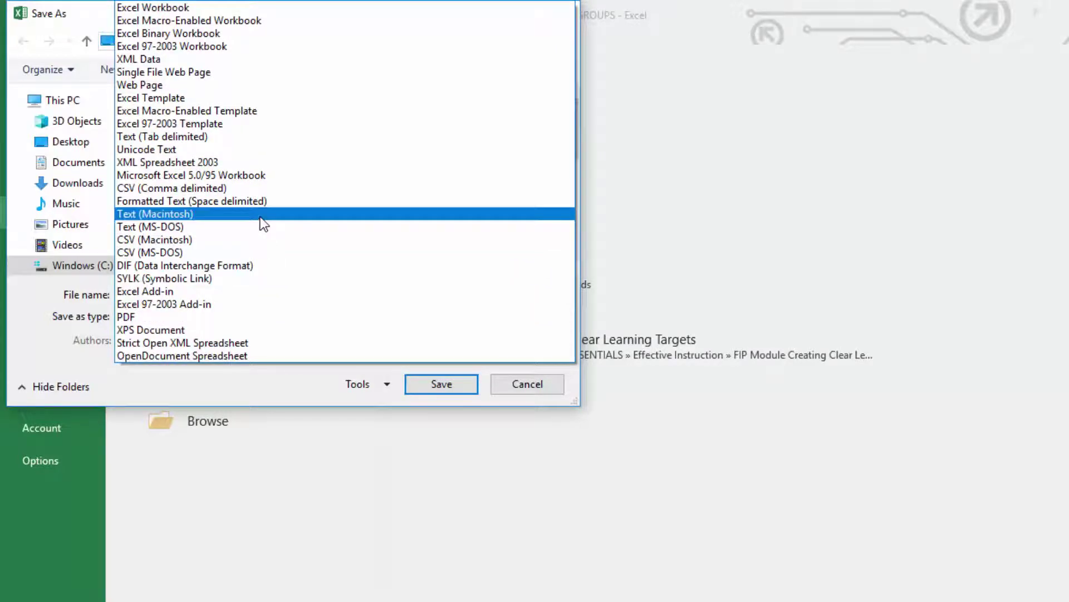
left_click(253, 188)
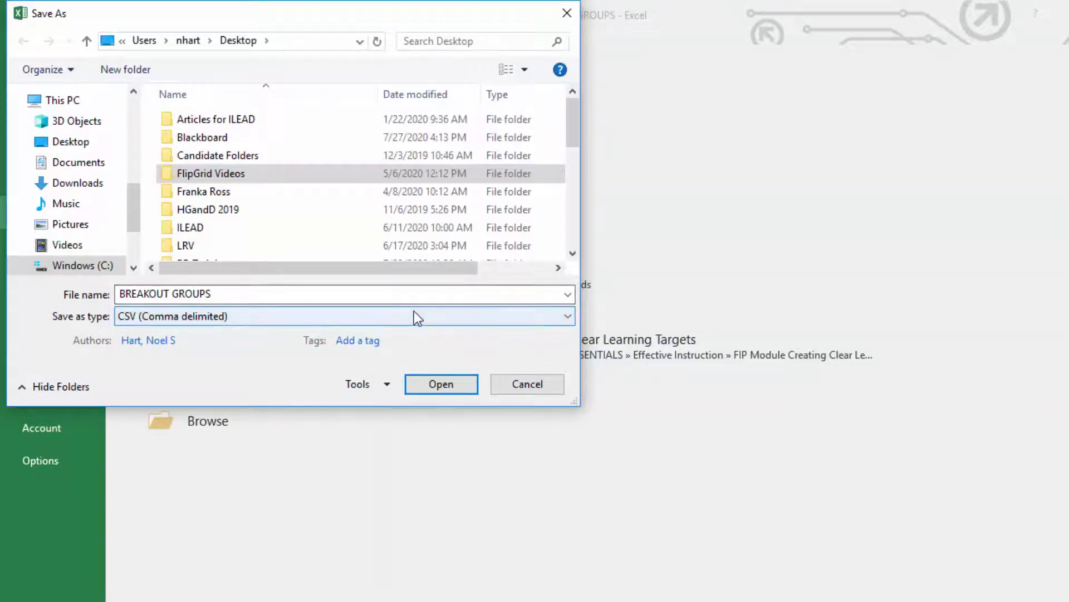
left_click(71, 142)
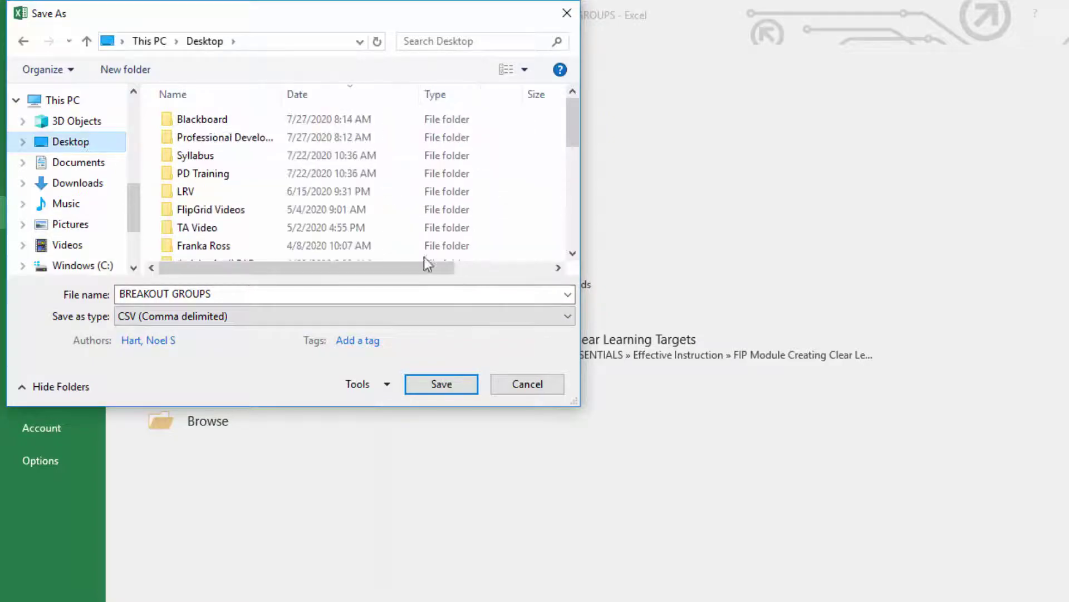
left_click(452, 383)
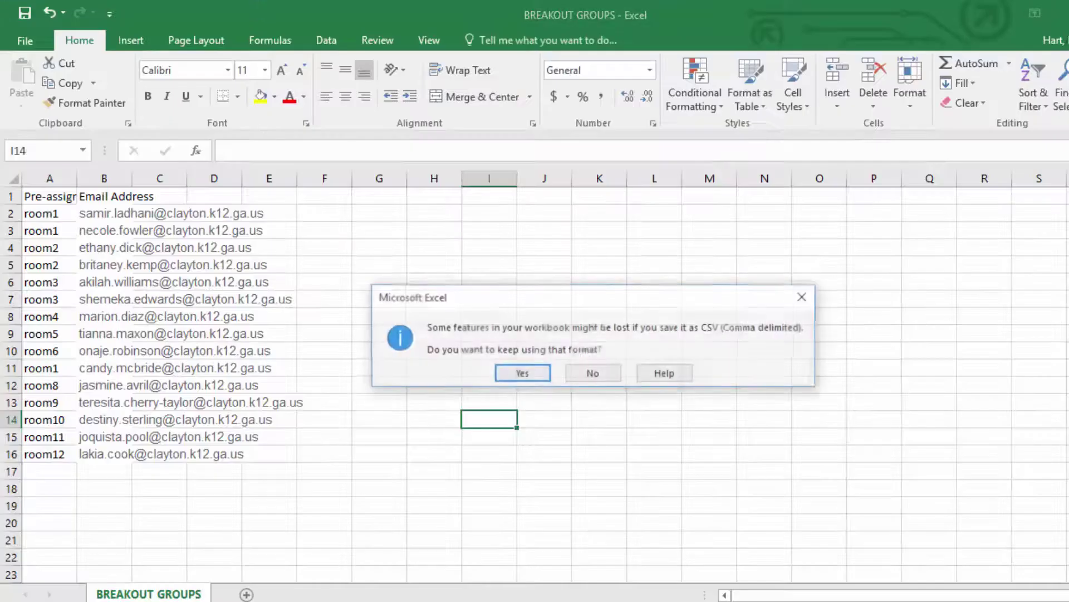
left_click(538, 372)
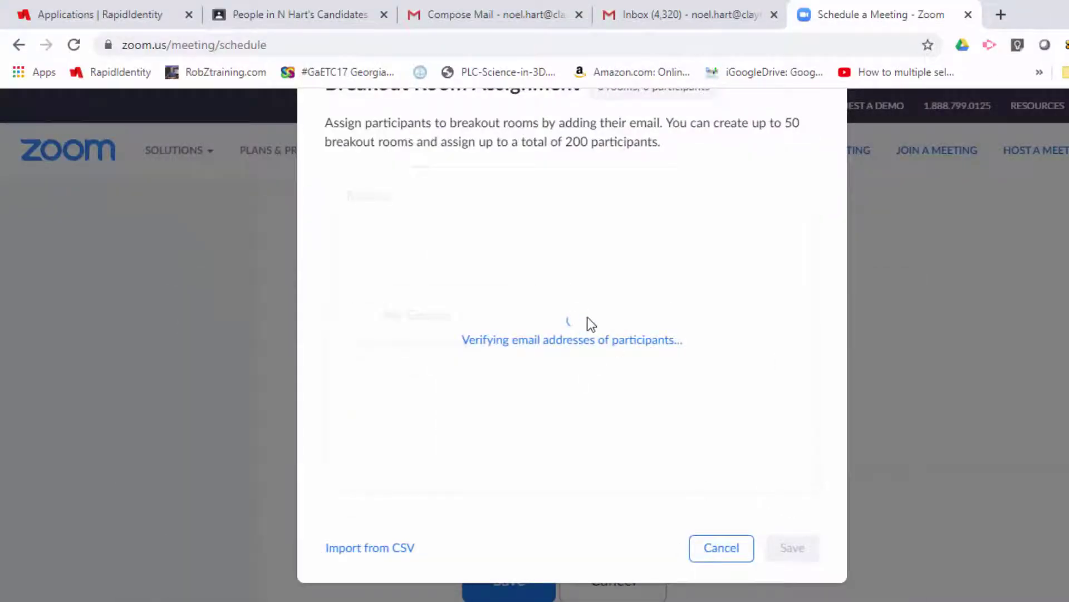
Step: Cancel the Breakout Room Assignment import in Zoom and return to the meeting options
scroll(589, 323, "up", 2)
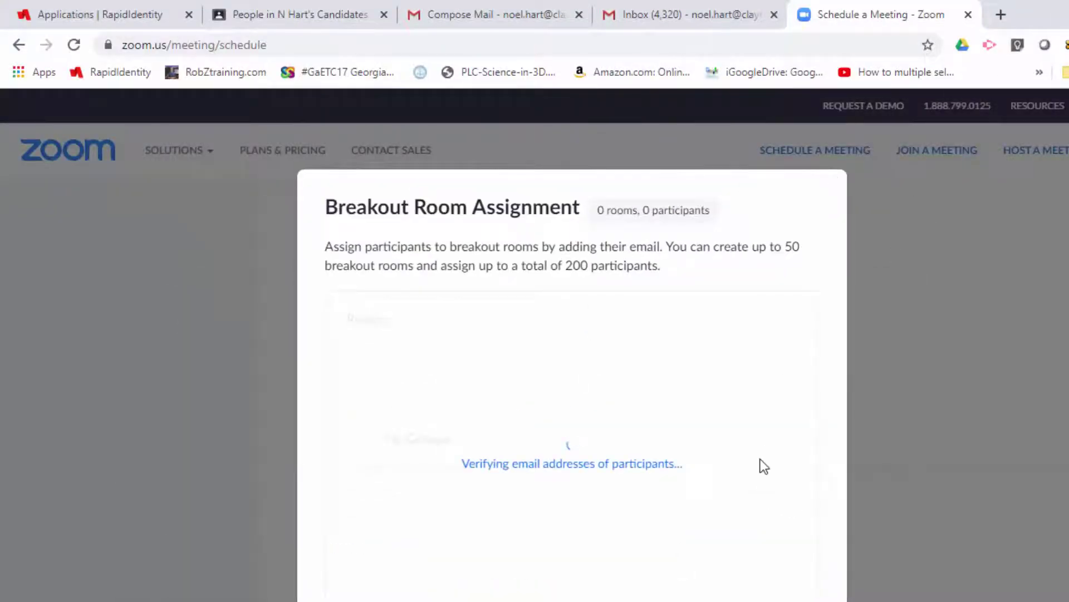
scroll(763, 465, "down", 2)
left_click(721, 547)
scroll(735, 539, "down", 1)
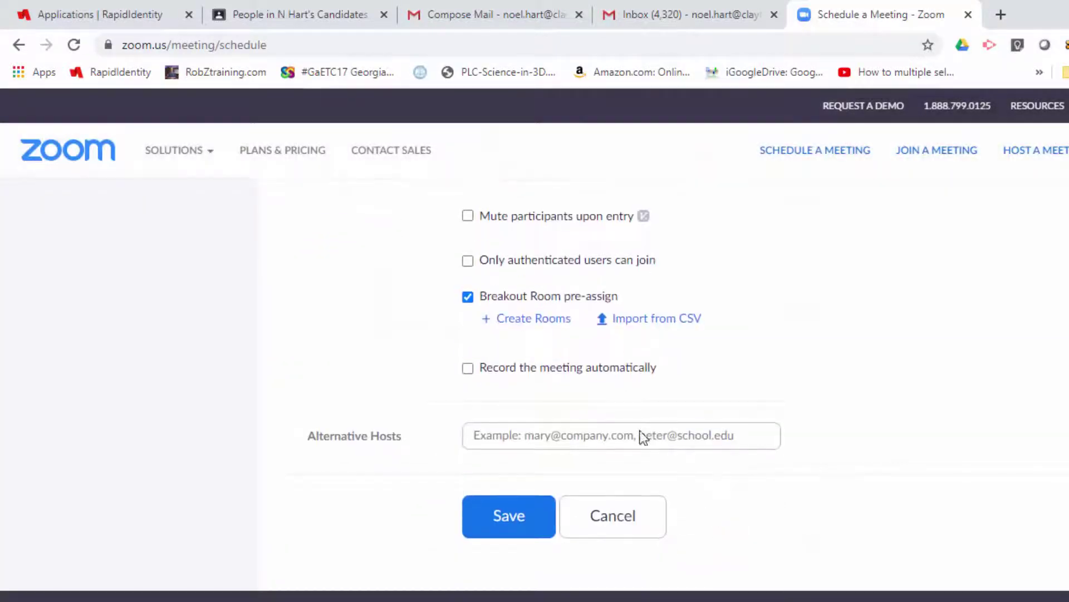
Step: Import the BREAKOUT GROUPS CSV file from the Desktop into the meeting's breakout room pre-assignment
left_click(659, 326)
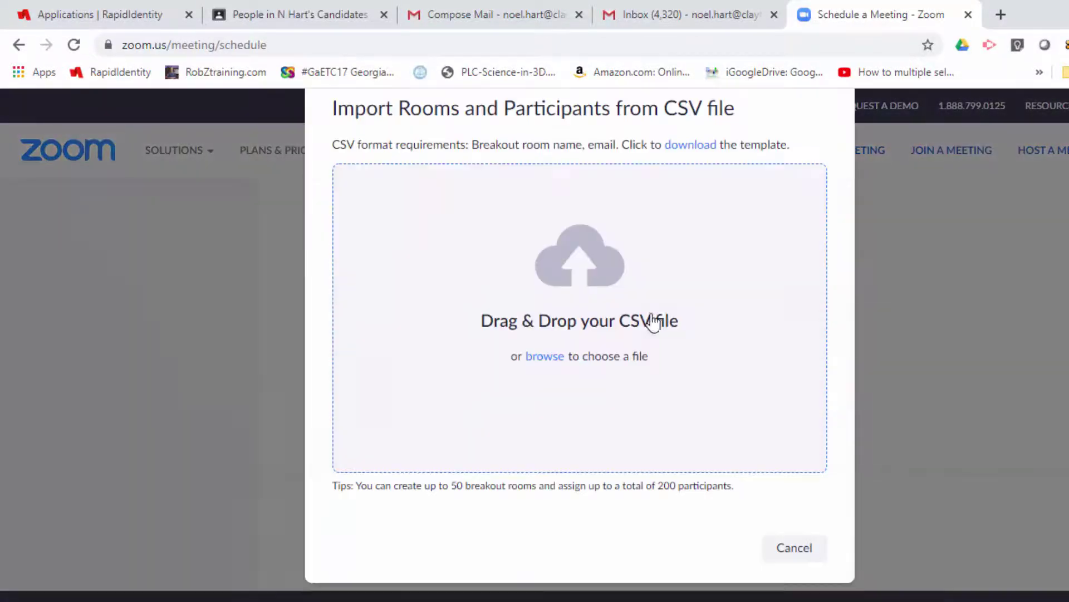
left_click(549, 358)
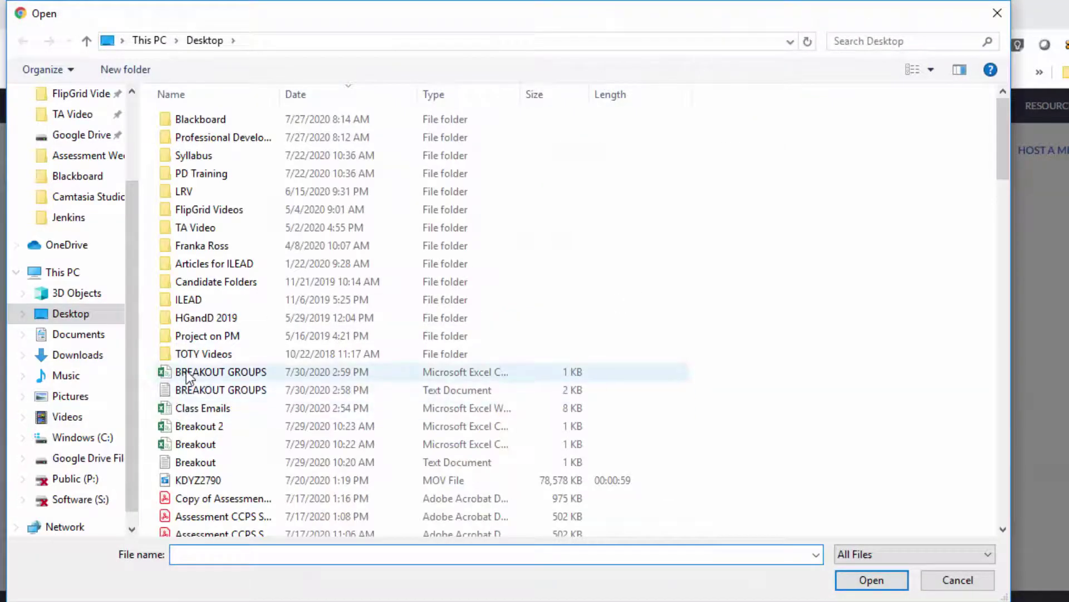
double_click(186, 369)
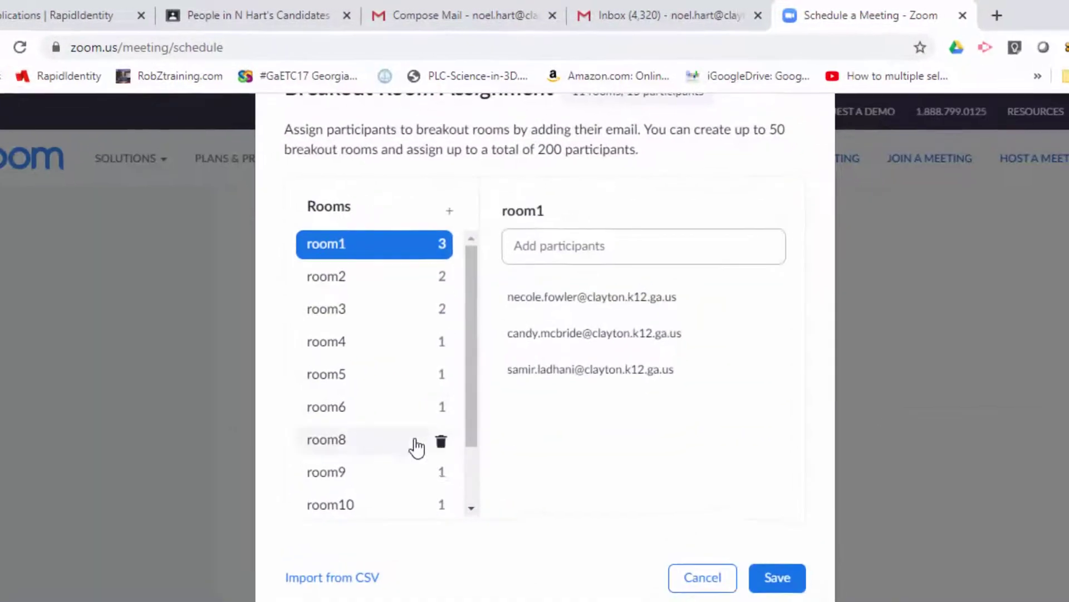
Step: Review the participants assigned to the imported rooms from room2 through room10 and save the breakout room assignment
scroll(445, 373, "down", 1)
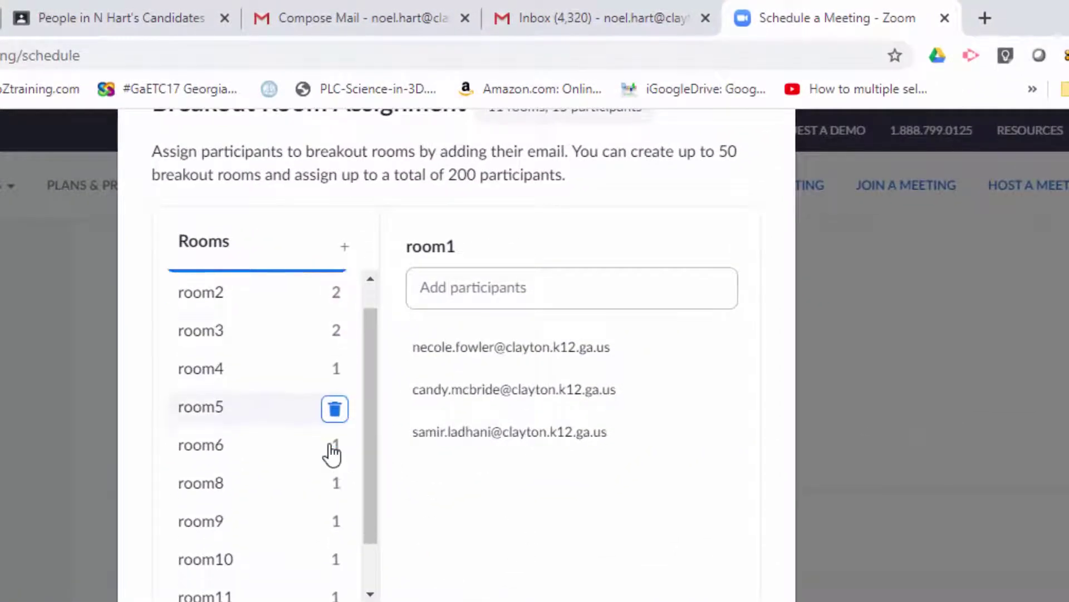
scroll(333, 454, "down", 1)
scroll(333, 454, "up", 2)
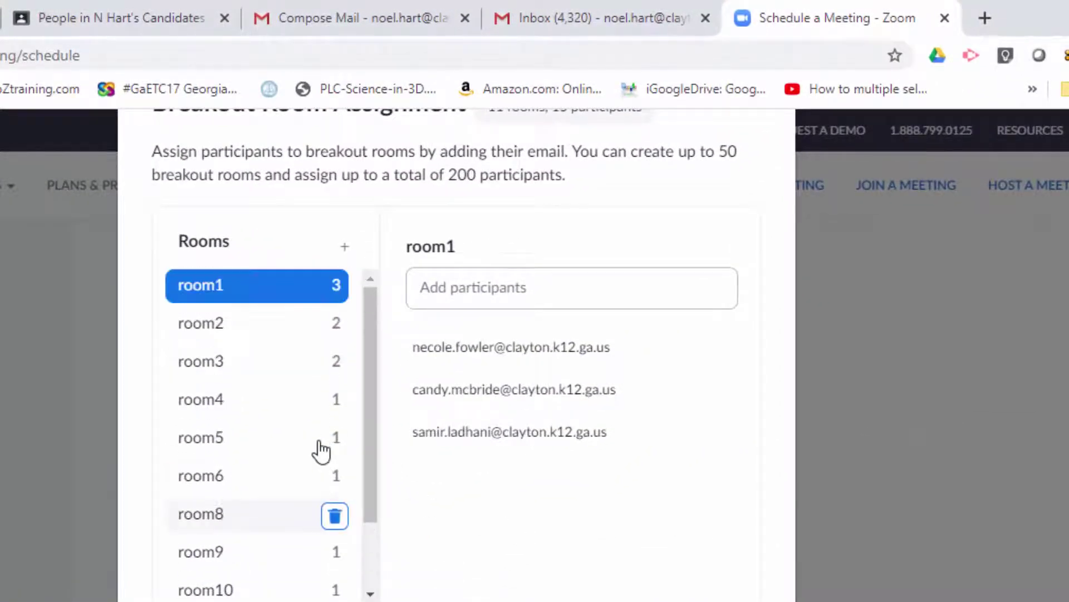
left_click(214, 326)
left_click(214, 368)
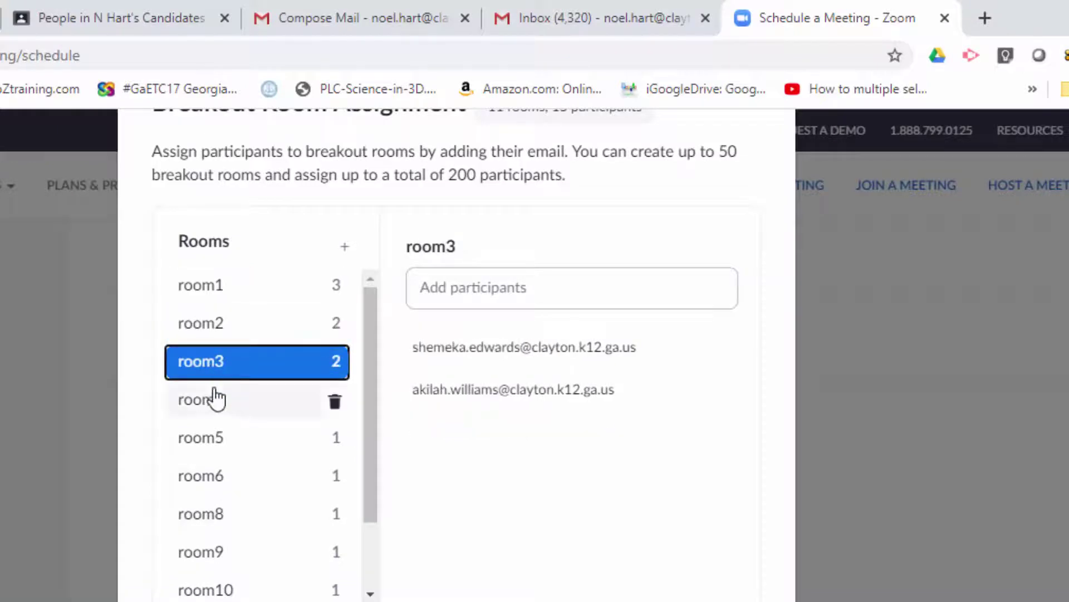
left_click(215, 399)
left_click(212, 437)
left_click(211, 476)
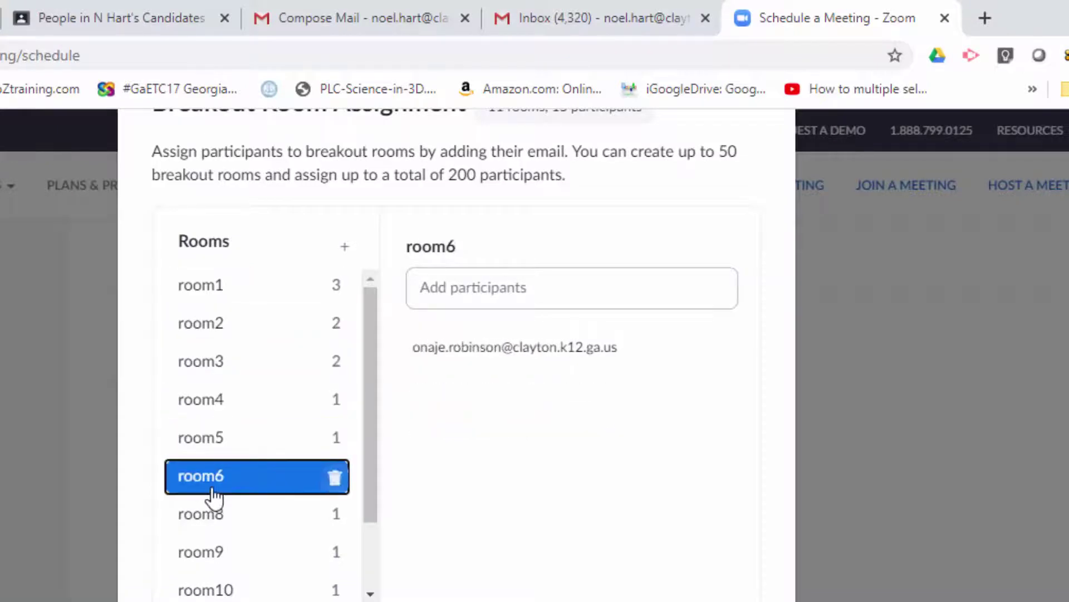
left_click(212, 515)
left_click(214, 553)
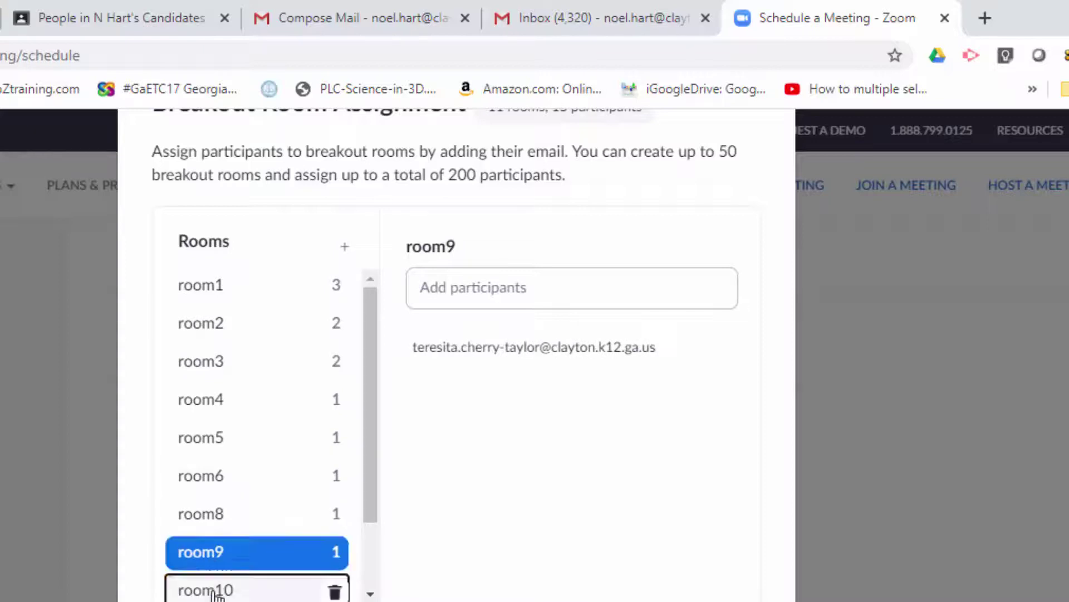
left_click(214, 590)
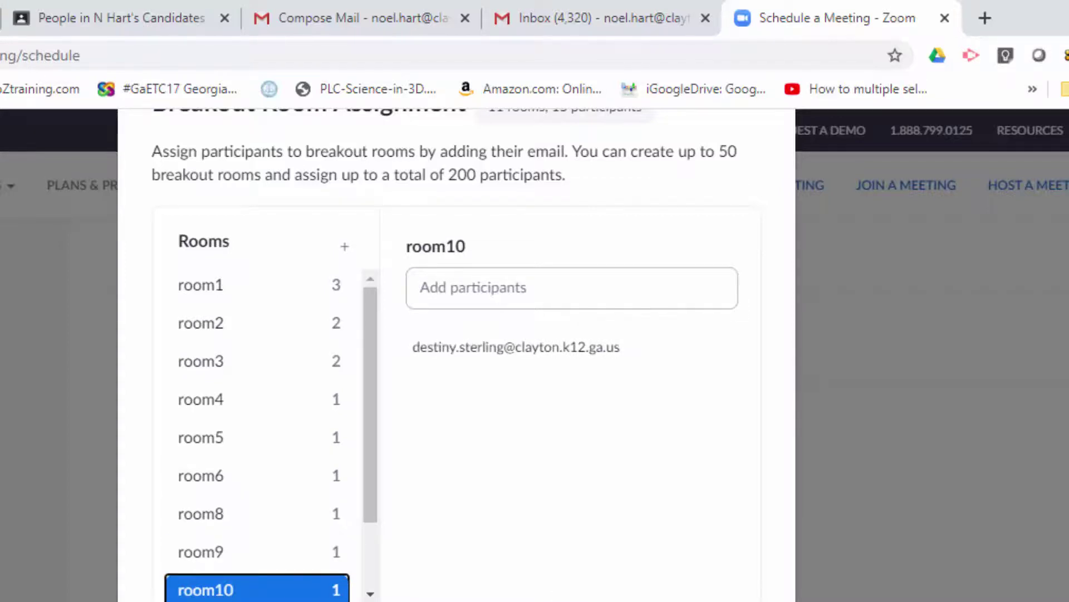
left_click(724, 601)
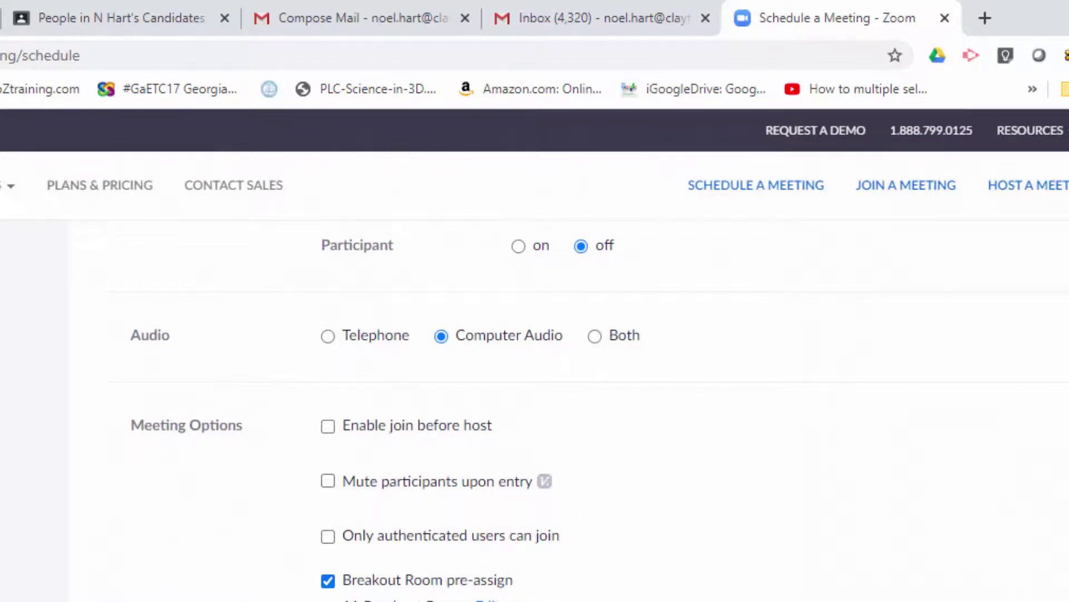
Step: Reopen the breakout room assignment for editing, examine the move and remove options for room1's participants, and close it
left_click(487, 601)
left_click(470, 299)
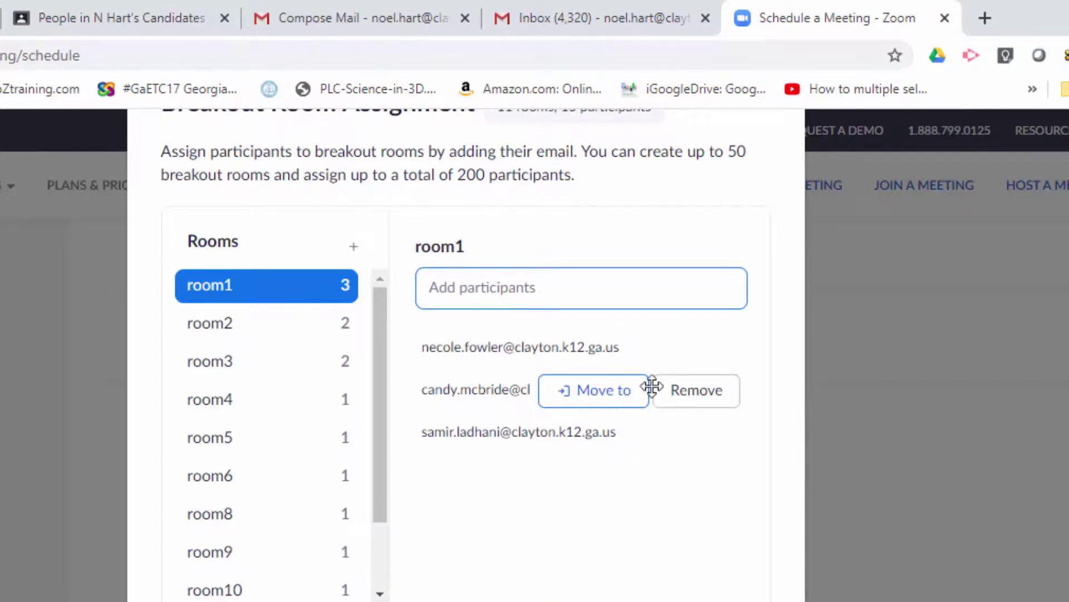
mouse_move(663, 444)
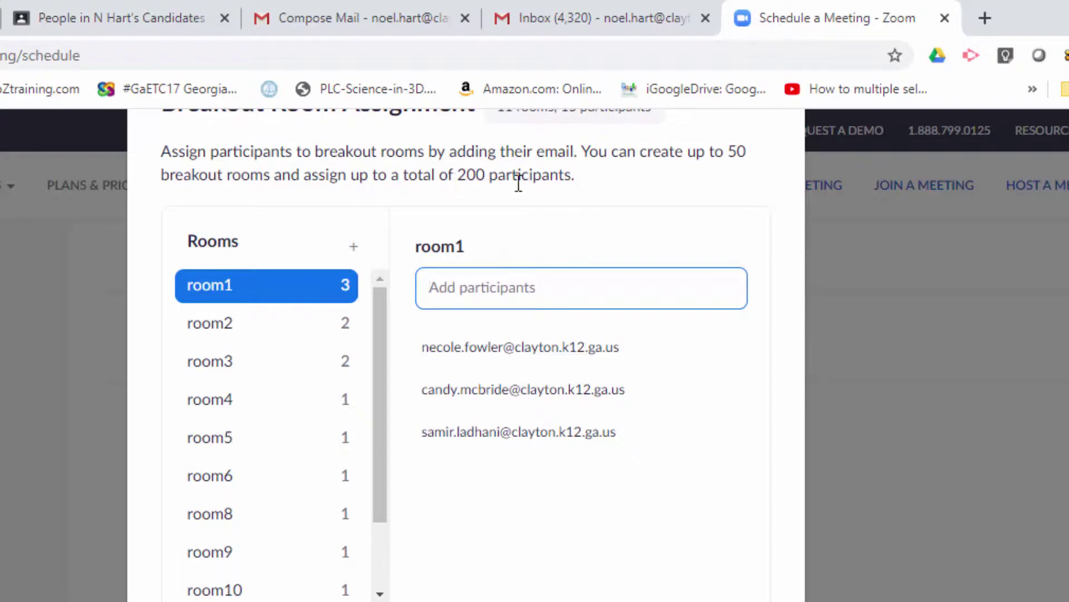
key("Escape")
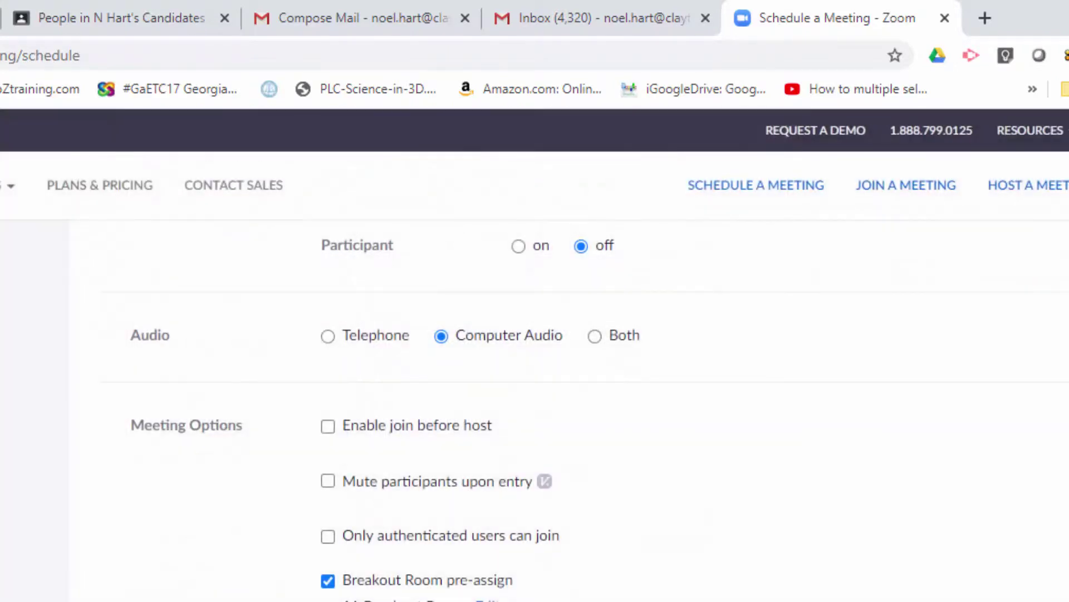